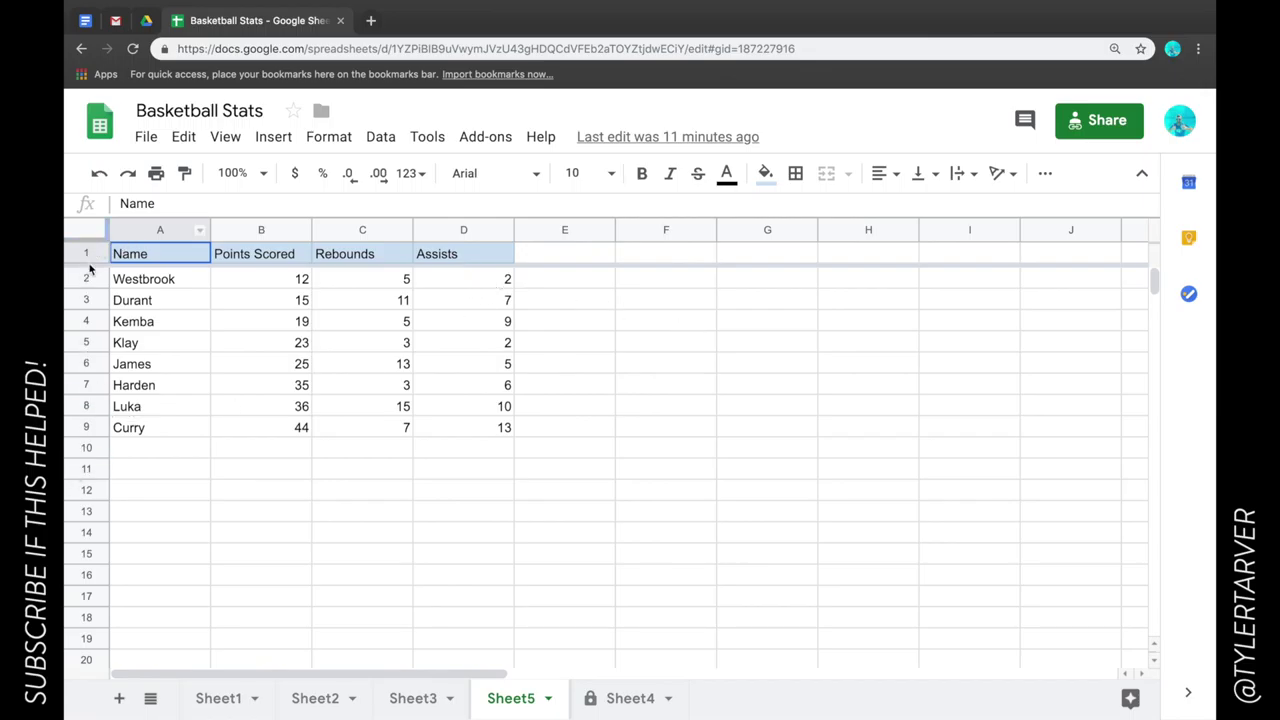
- Select rows 3 to 6, then columns A through F one at a time
{"action": "left_click", "coordinate": [85, 300]}
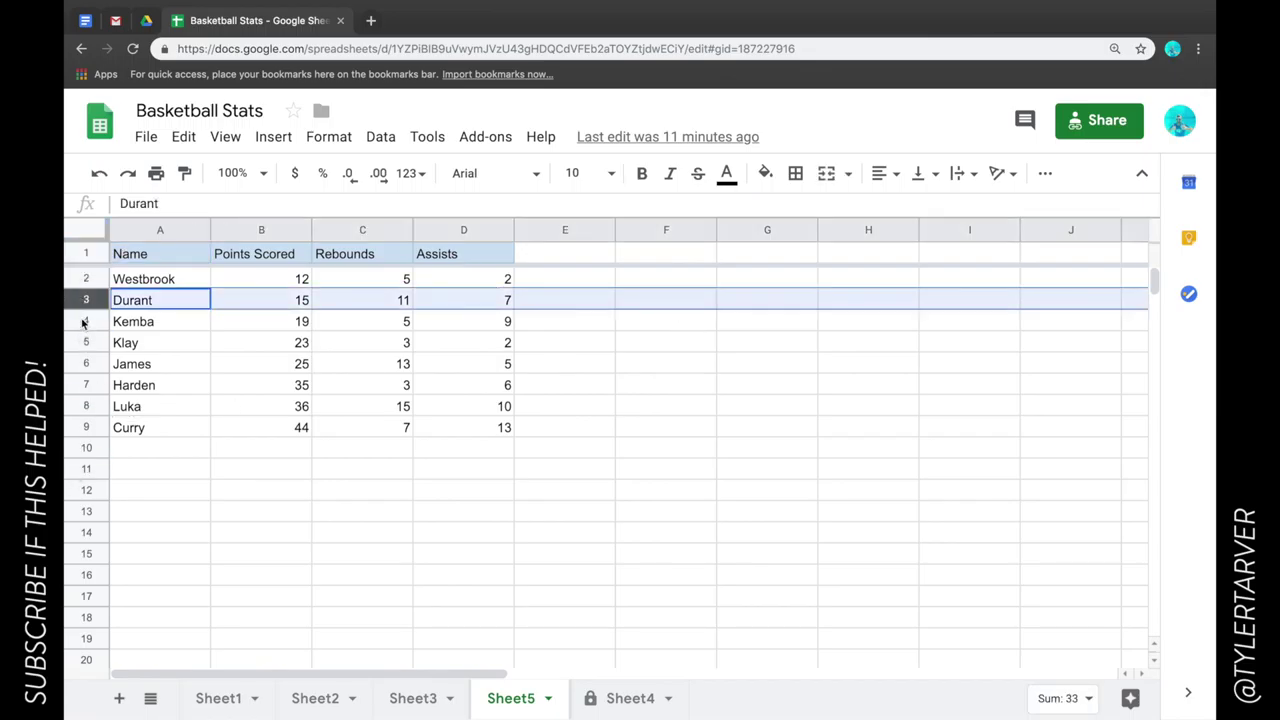
{"action": "left_click", "coordinate": [85, 321]}
{"action": "left_click", "coordinate": [85, 342]}
{"action": "left_click", "coordinate": [85, 364]}
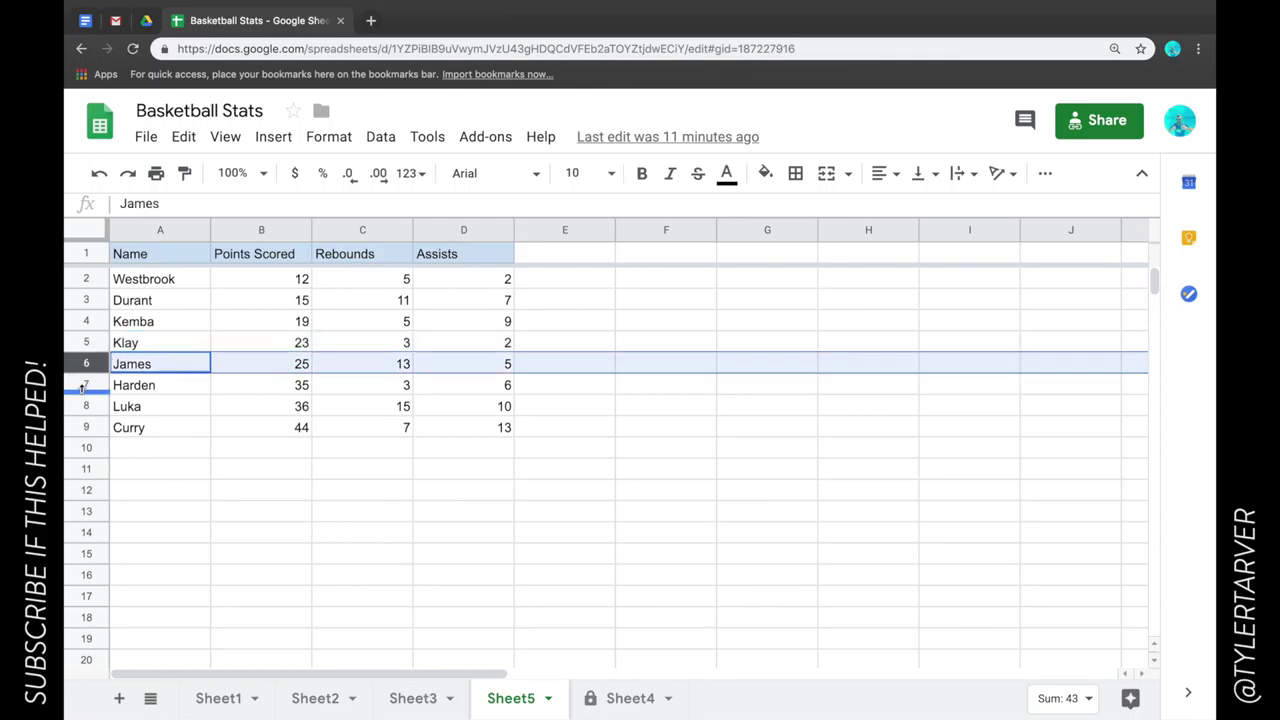
{"action": "left_click", "coordinate": [163, 231]}
{"action": "left_click", "coordinate": [250, 231]}
{"action": "left_click", "coordinate": [363, 230]}
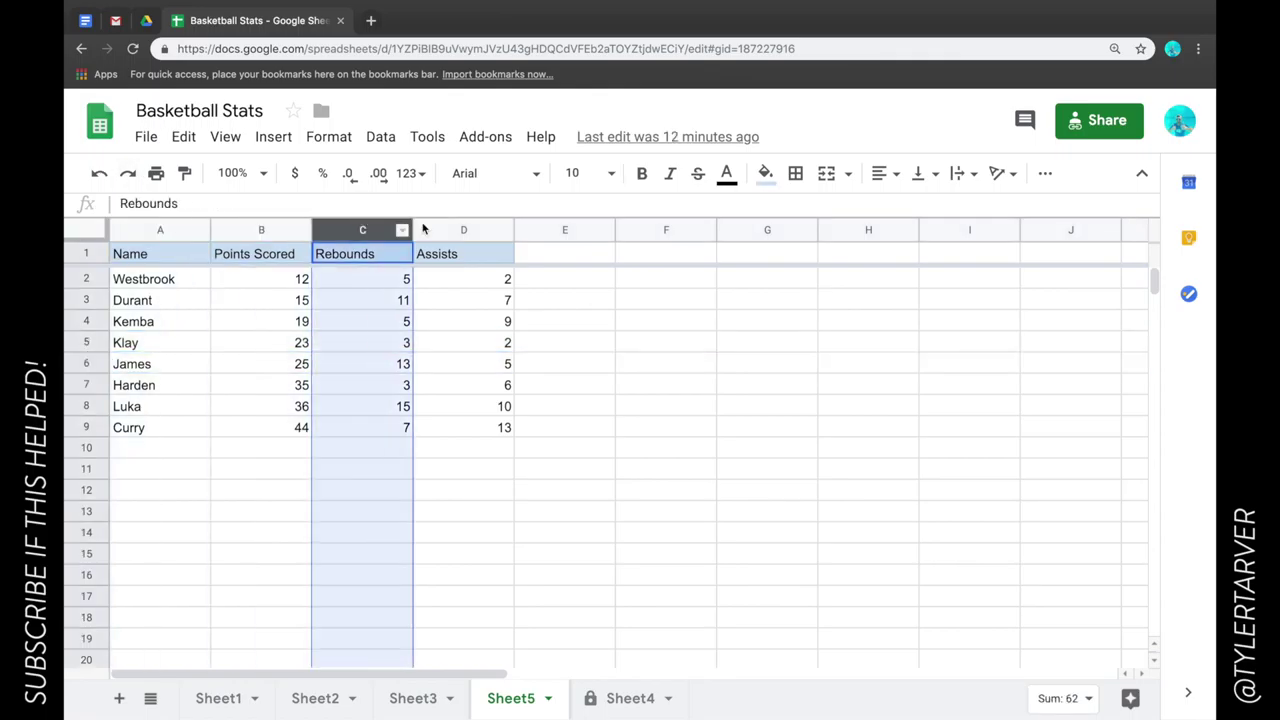
{"action": "left_click", "coordinate": [463, 230]}
{"action": "left_click", "coordinate": [560, 232]}
{"action": "left_click", "coordinate": [680, 230]}
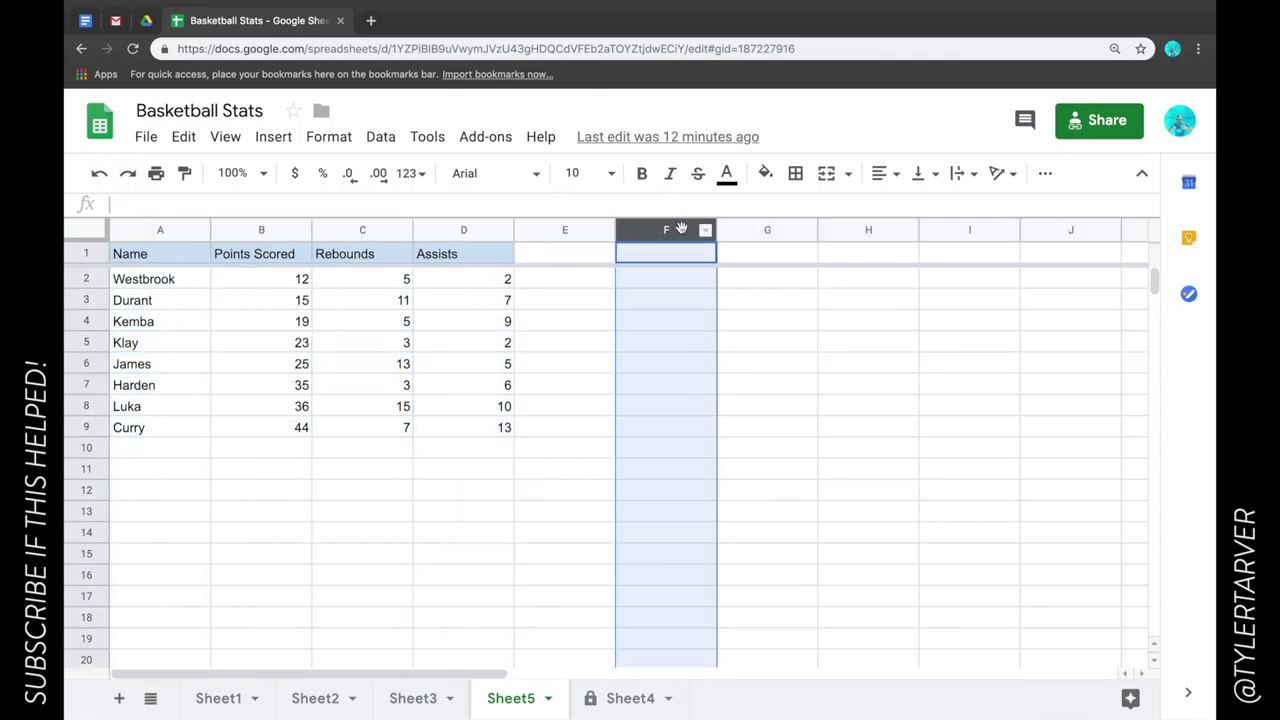
- Reselect columns E back to Name column A, then across to the Assists column
{"action": "left_click", "coordinate": [567, 228]}
{"action": "left_click", "coordinate": [465, 231]}
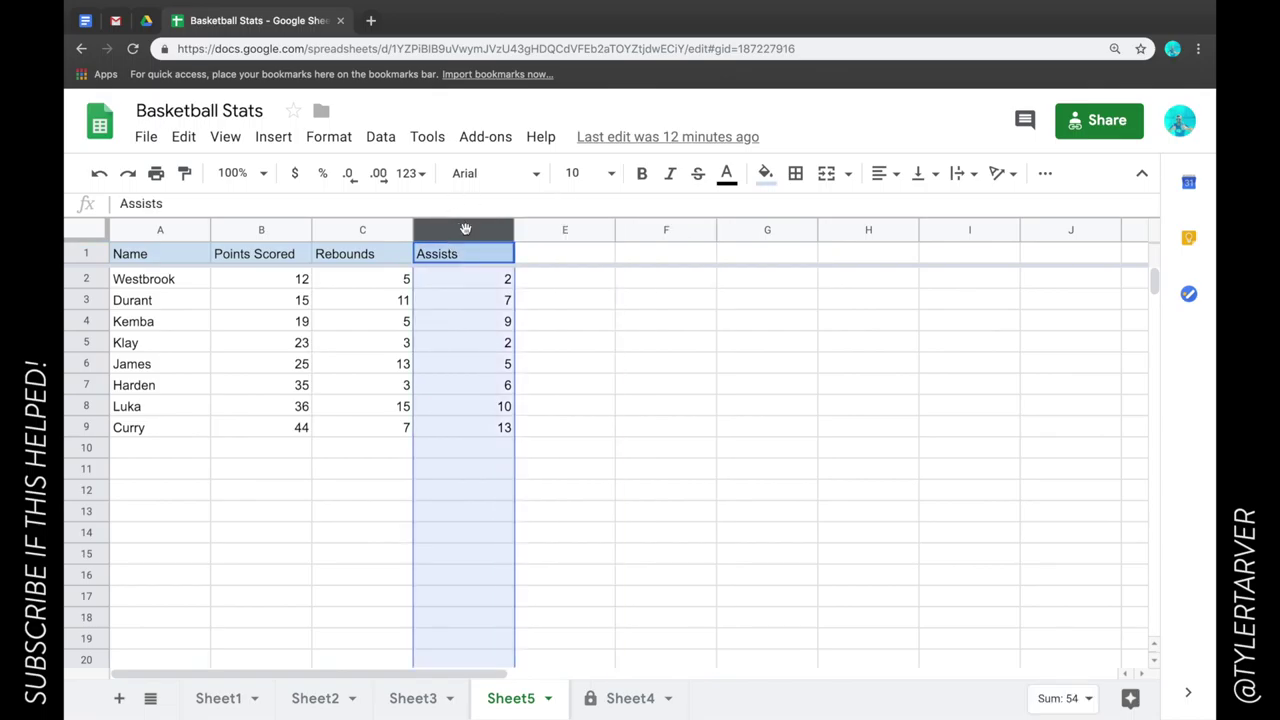
{"action": "left_click", "coordinate": [367, 230]}
{"action": "left_click", "coordinate": [273, 231]}
{"action": "left_click", "coordinate": [167, 229]}
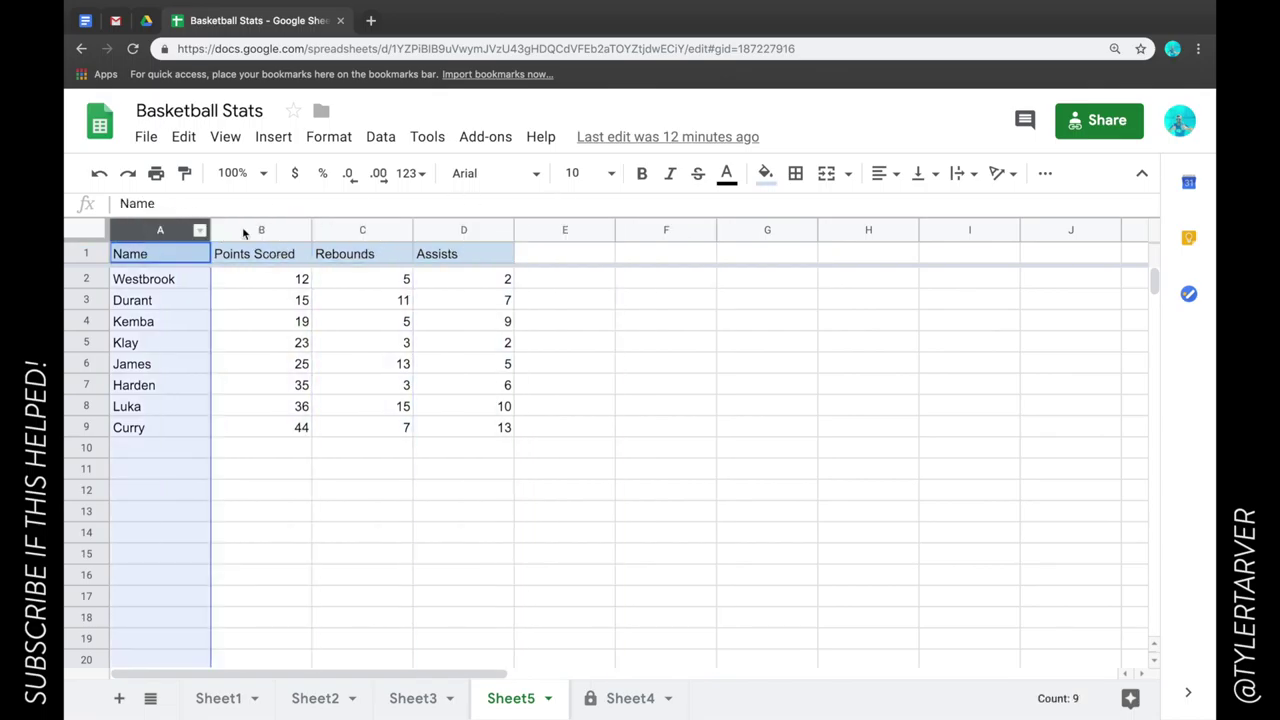
{"action": "left_click", "coordinate": [275, 229]}
{"action": "left_click", "coordinate": [341, 225]}
{"action": "left_click", "coordinate": [472, 232]}
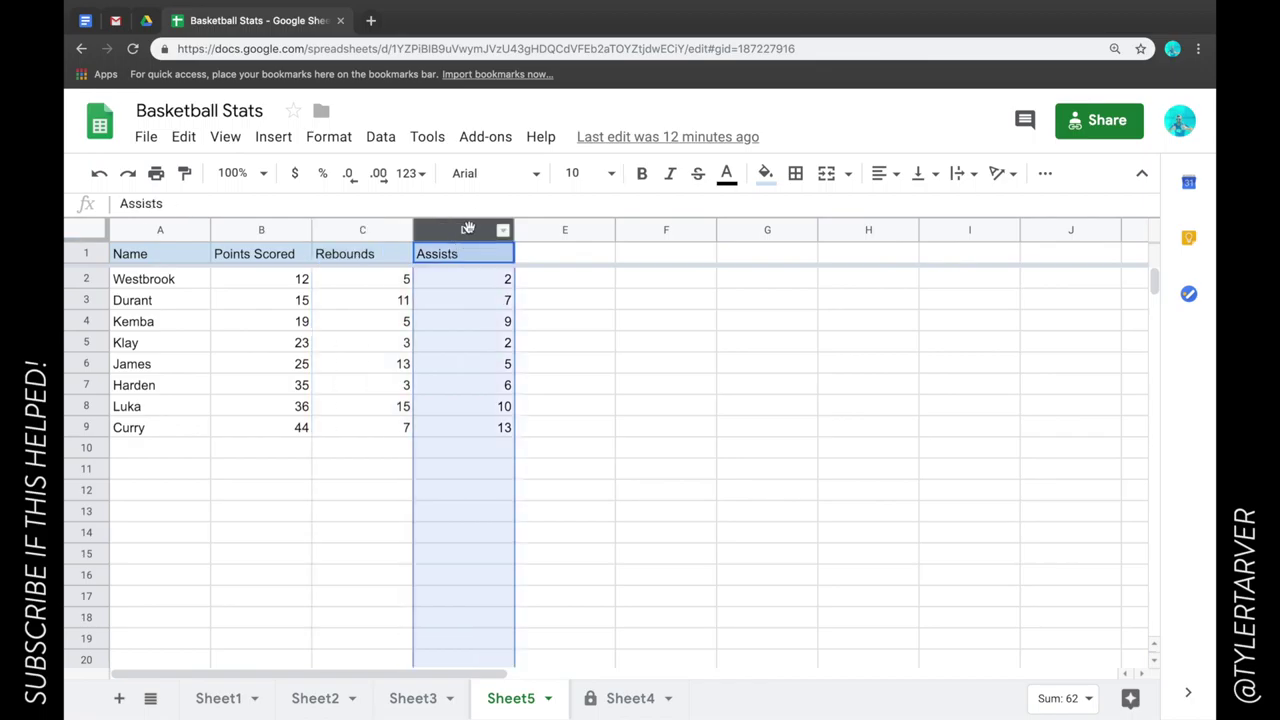
- Select cells D4, D8, E5 and E4, then columns E and F and row 2
{"action": "left_click", "coordinate": [460, 322]}
{"action": "left_click", "coordinate": [478, 407]}
{"action": "left_click", "coordinate": [546, 345]}
{"action": "left_click", "coordinate": [543, 320]}
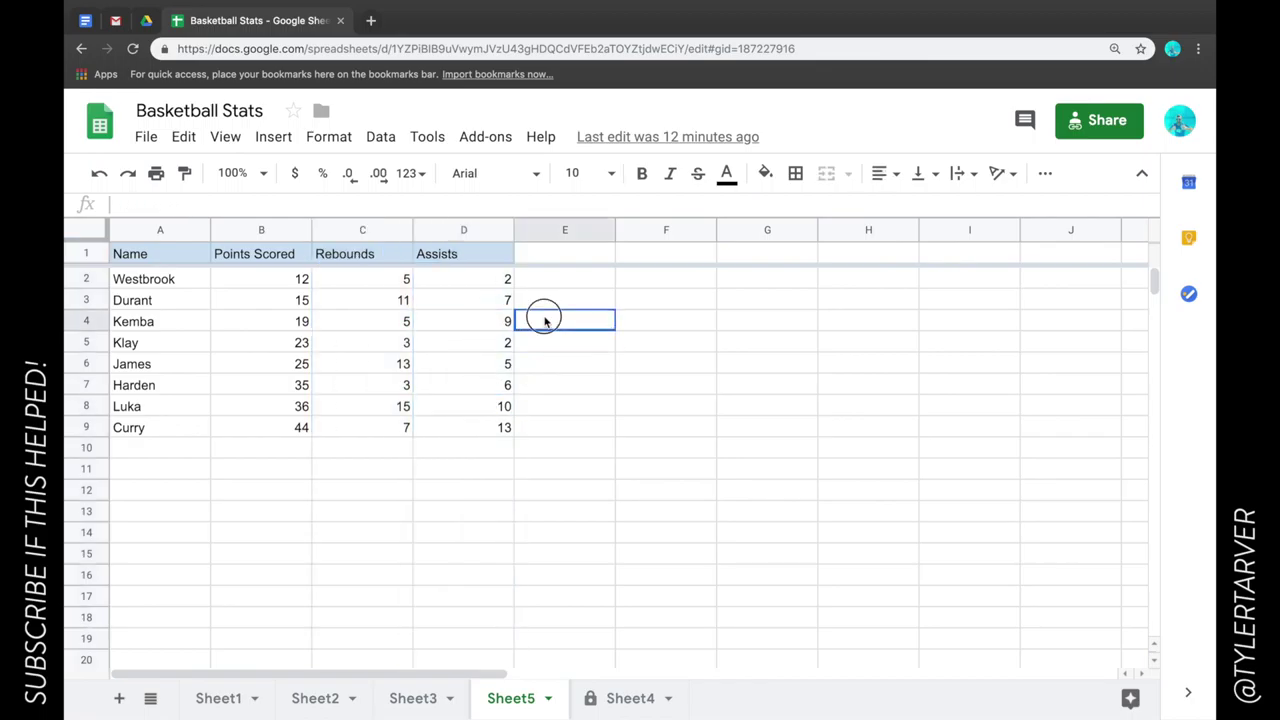
{"action": "left_click", "coordinate": [575, 229]}
{"action": "left_click", "coordinate": [658, 229]}
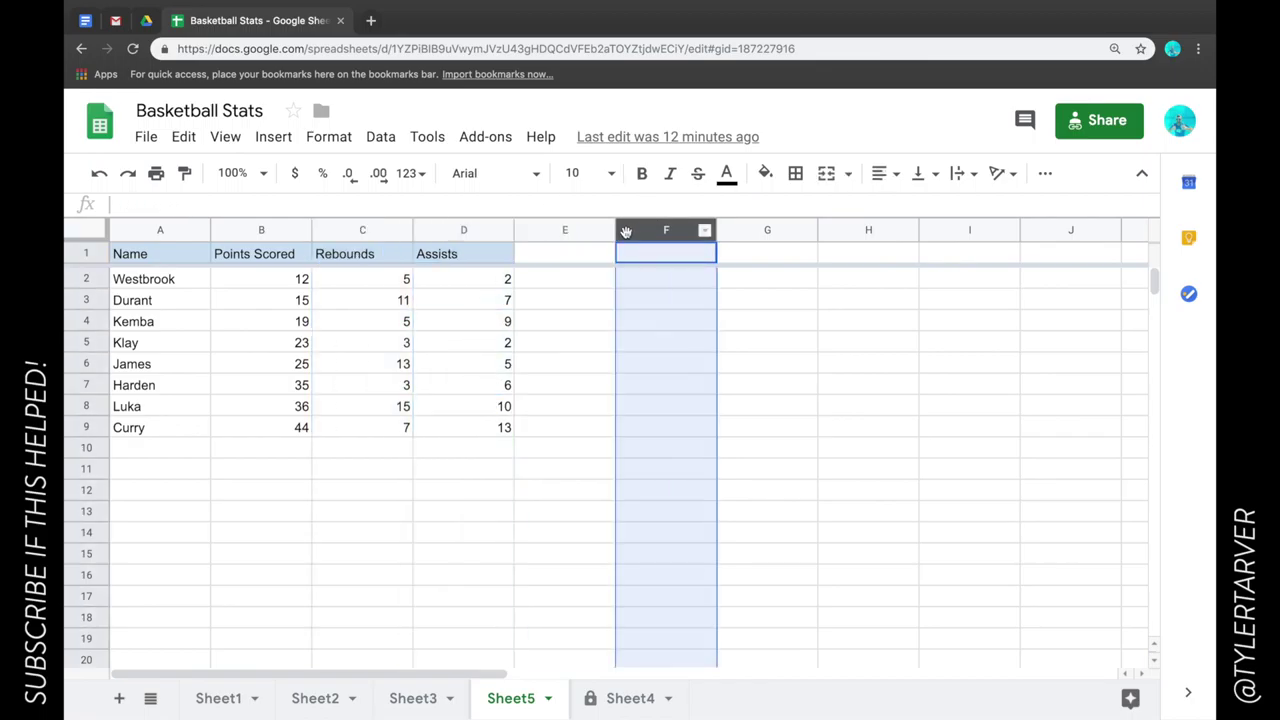
{"action": "left_click", "coordinate": [92, 281]}
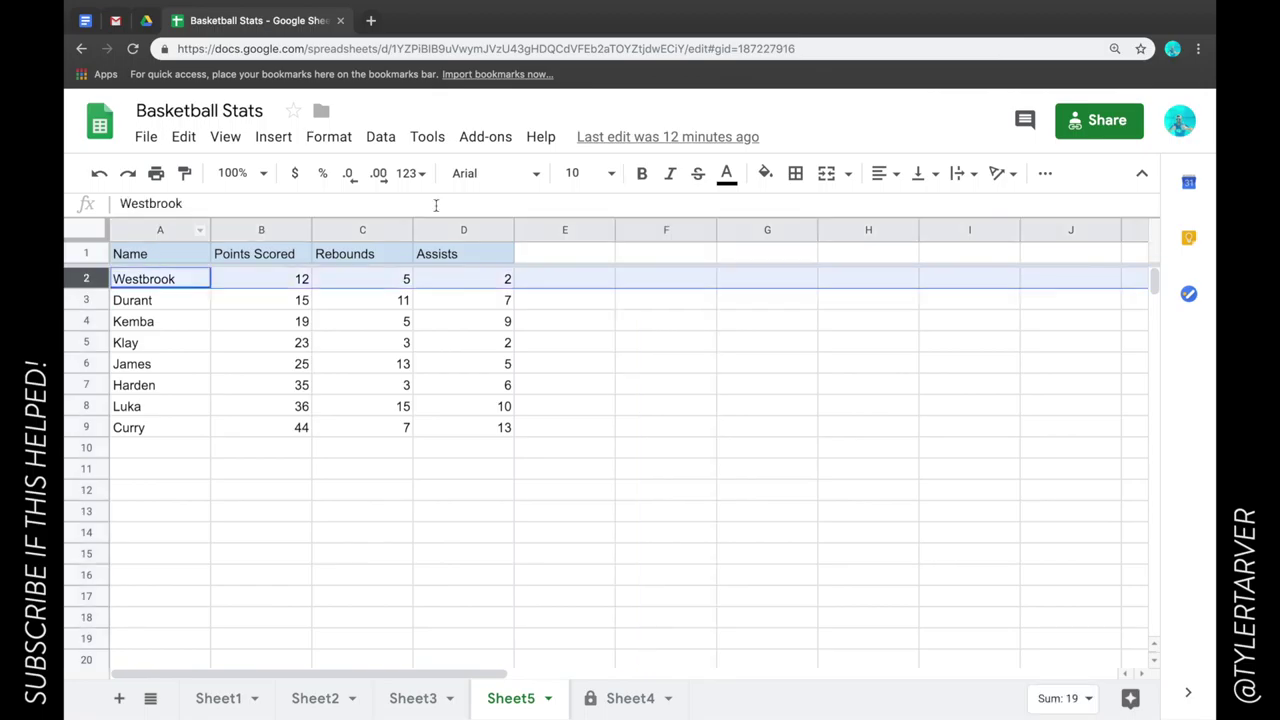
{"action": "left_click", "coordinate": [570, 230]}
{"action": "left_click", "coordinate": [650, 230]}
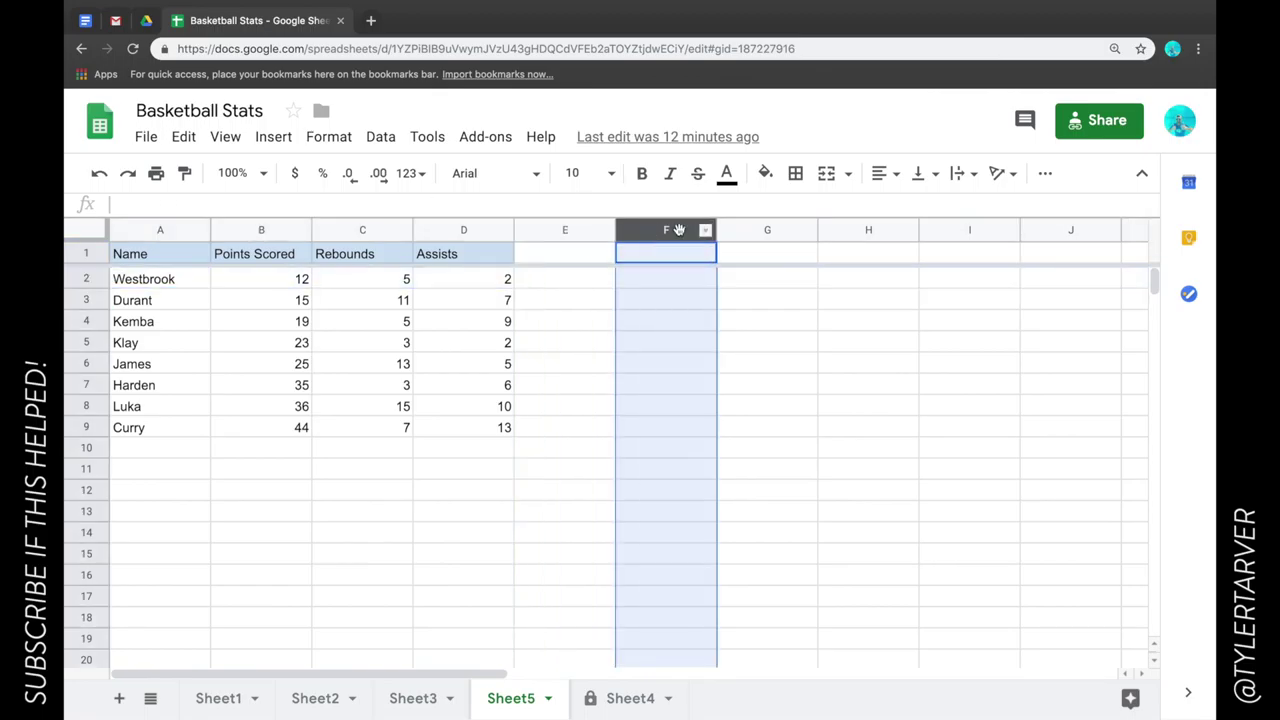
- Delete the empty column E, then select cell F2 to clear the selection
{"action": "left_click", "coordinate": [571, 231]}
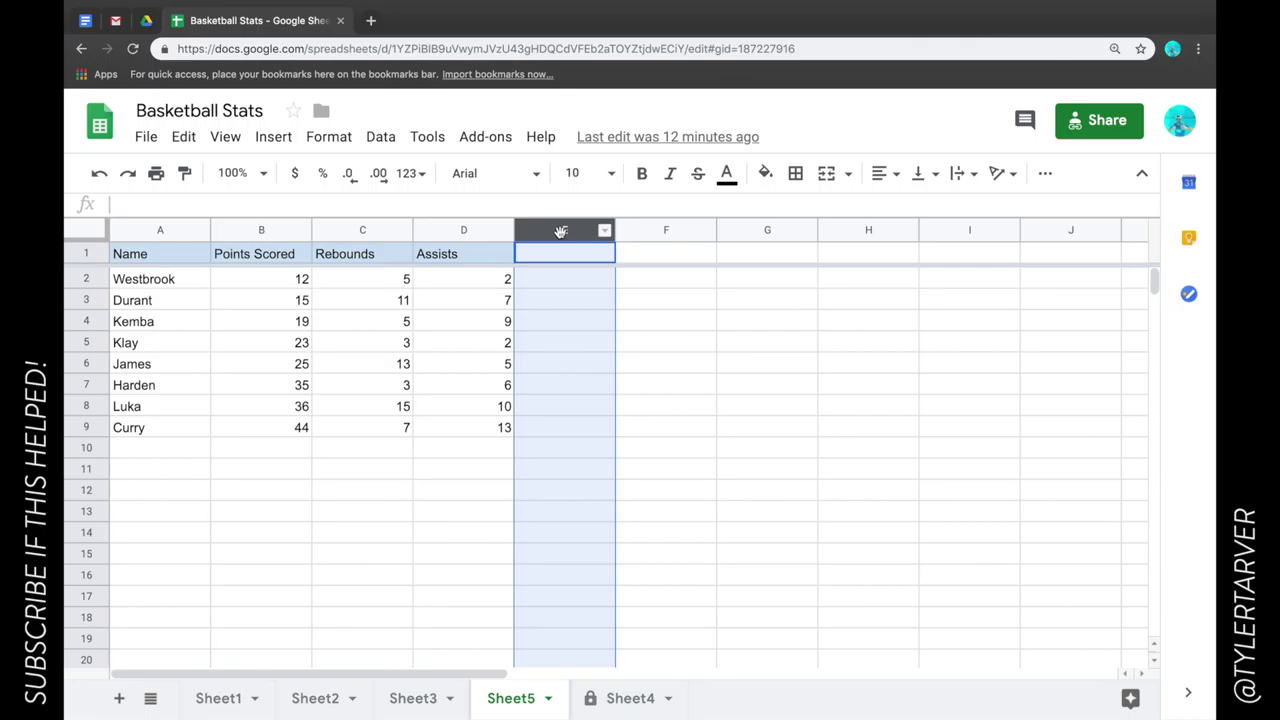
{"action": "right_click", "coordinate": [561, 231]}
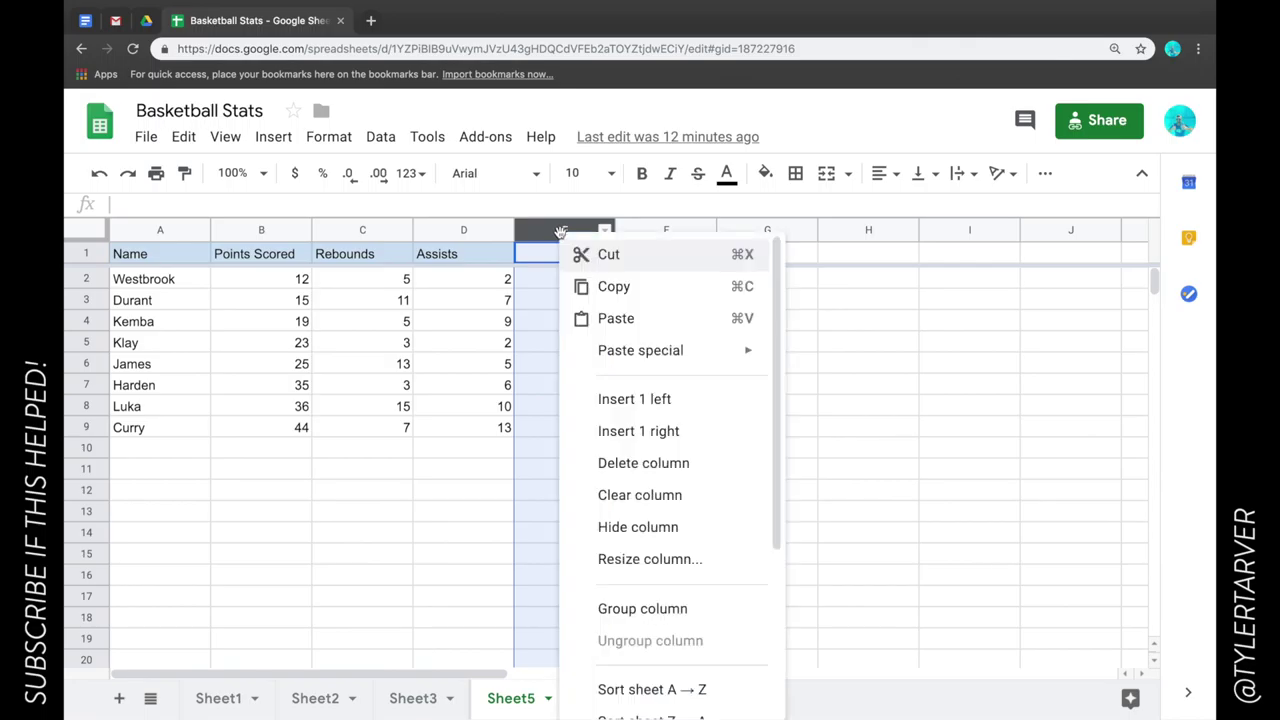
{"action": "left_click", "coordinate": [630, 464]}
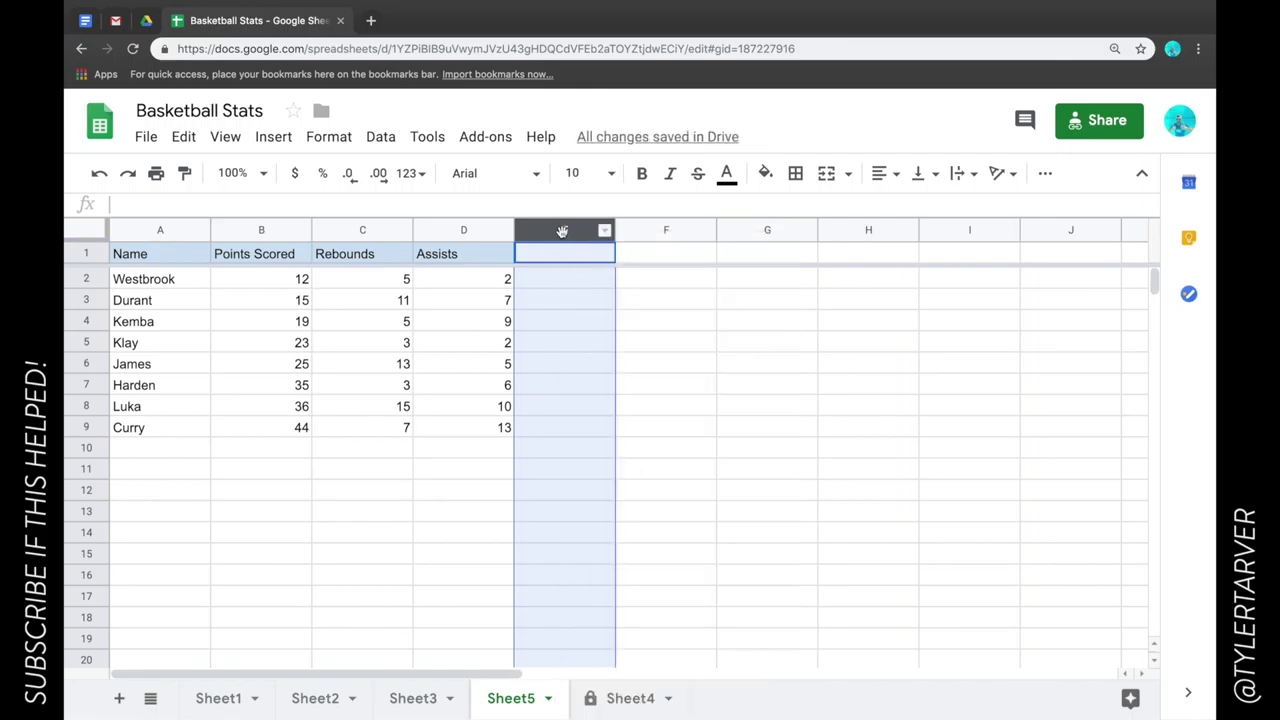
{"action": "scroll", "coordinate": [690, 307], "scroll_direction": "right", "scroll_amount": 10}
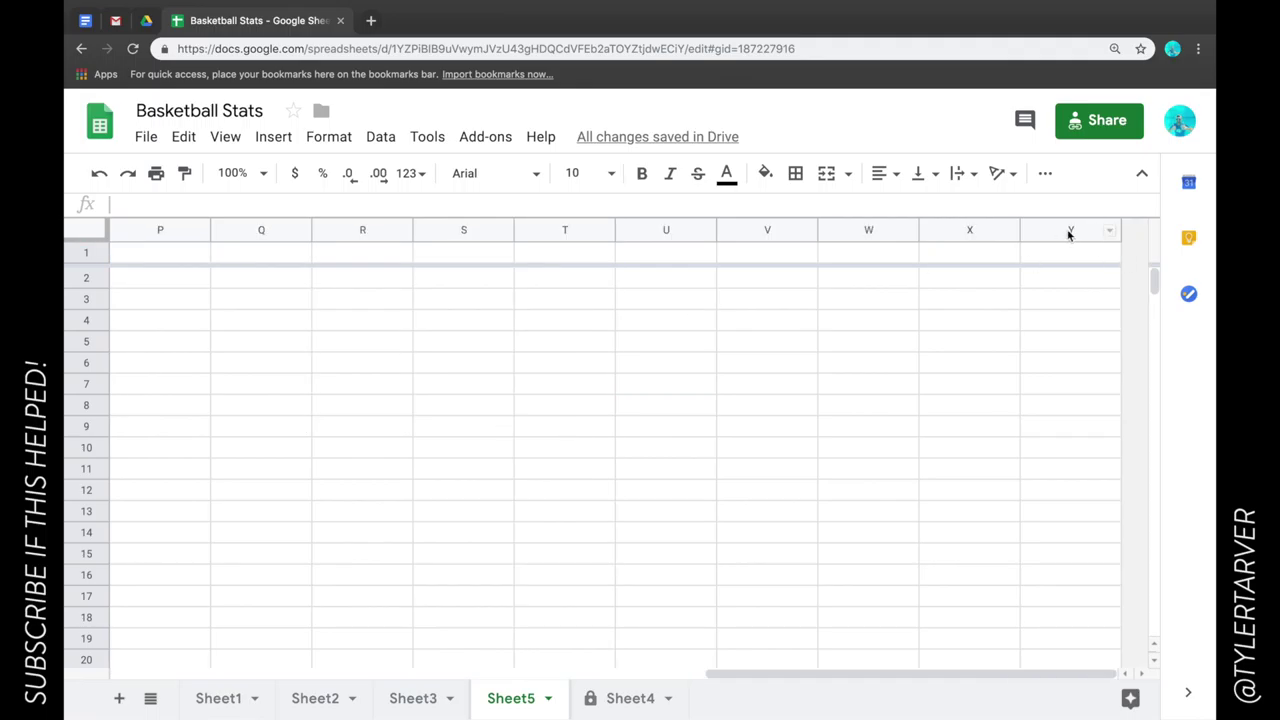
{"action": "scroll", "coordinate": [809, 306], "scroll_direction": "left", "scroll_amount": 10}
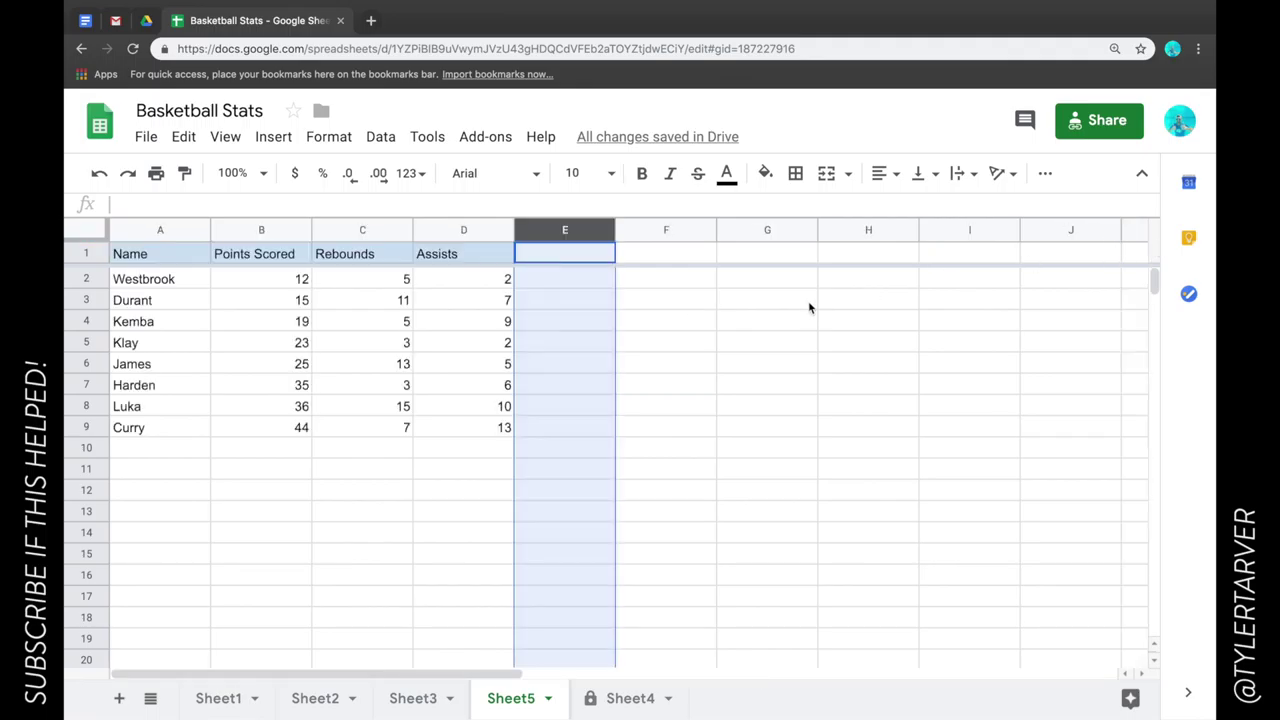
{"action": "left_click", "coordinate": [690, 285]}
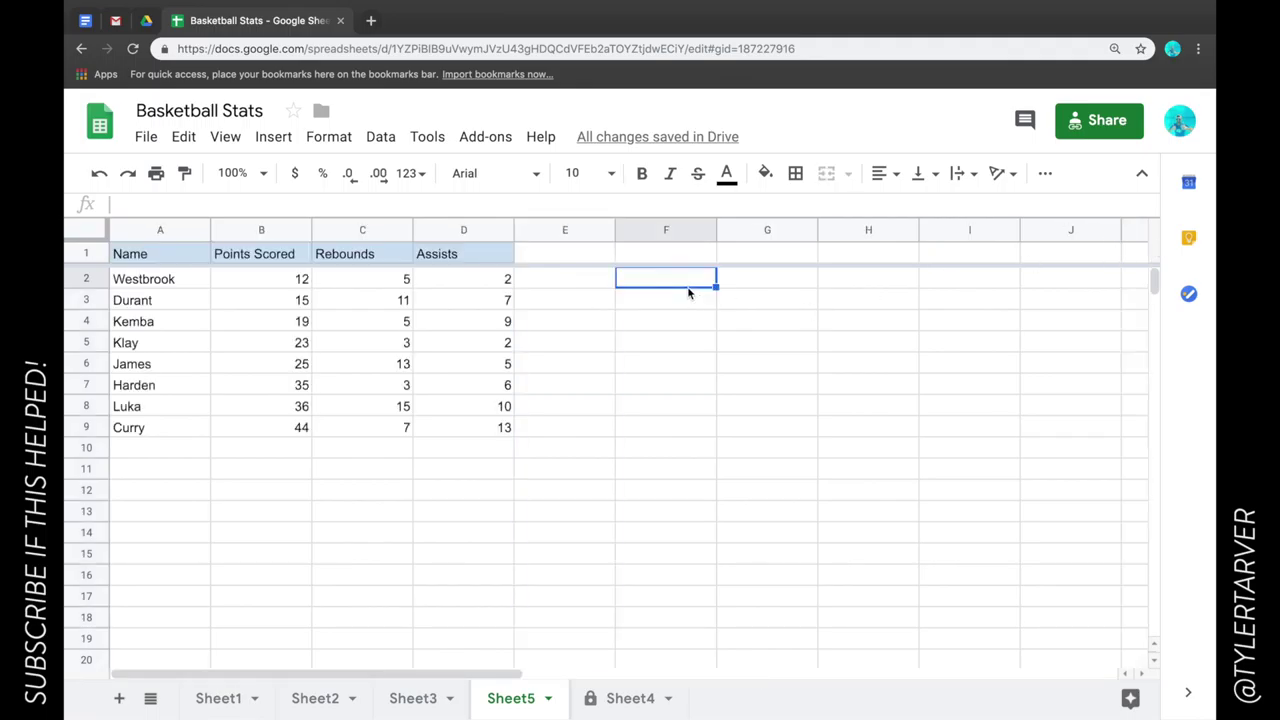
- Shift-select the empty columns E through Y and delete them from the column menu
{"action": "left_click", "coordinate": [556, 230]}
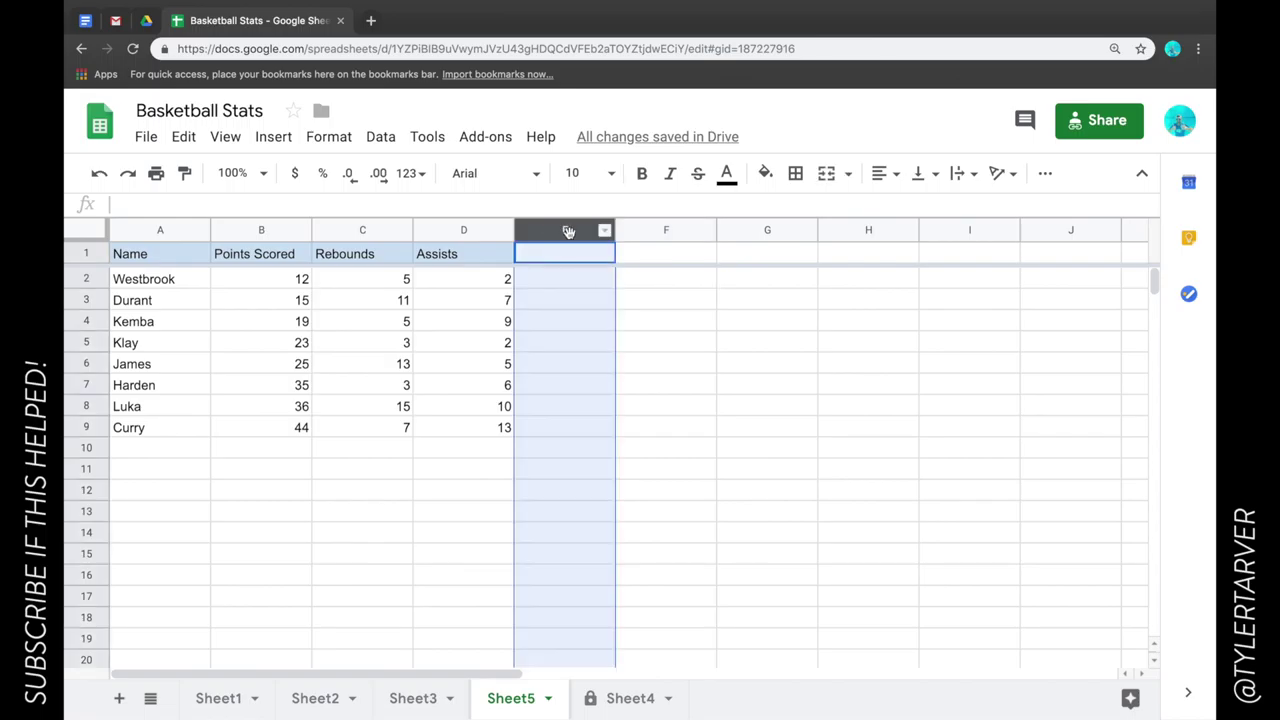
{"action": "scroll", "coordinate": [681, 250], "scroll_direction": "right", "scroll_amount": 10}
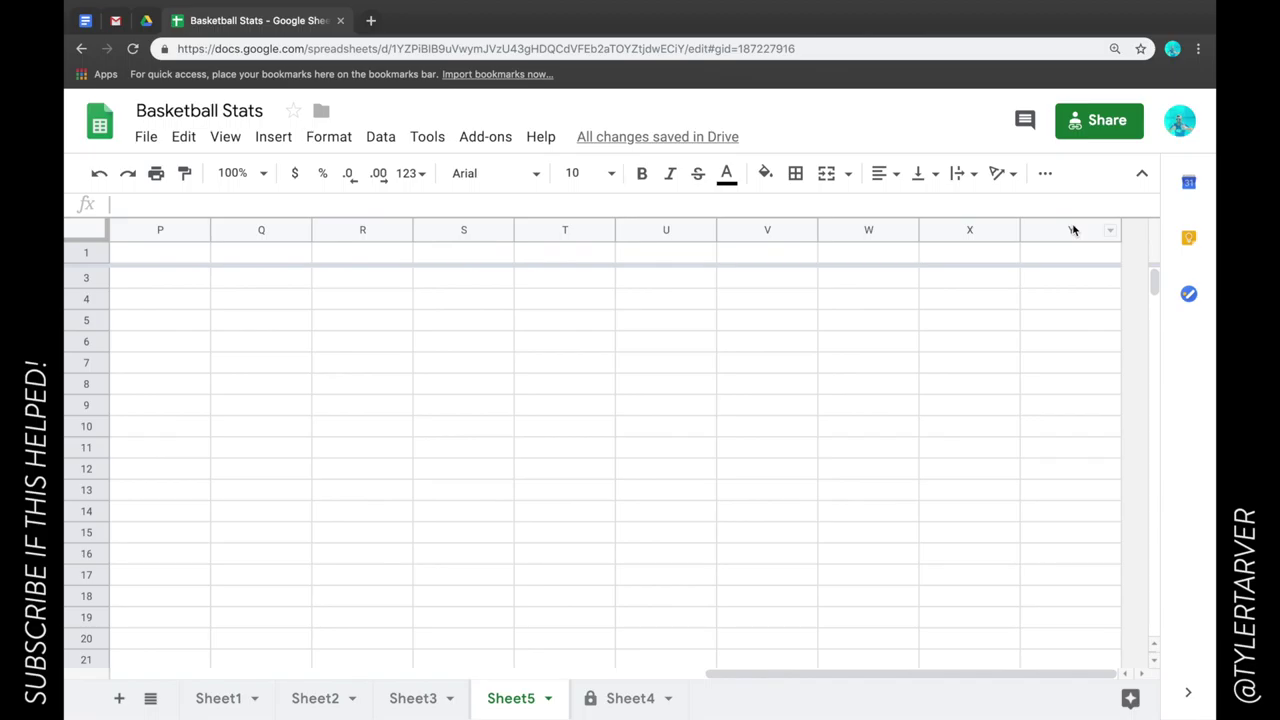
{"action": "left_click", "coordinate": [1072, 230], "text": "shift"}
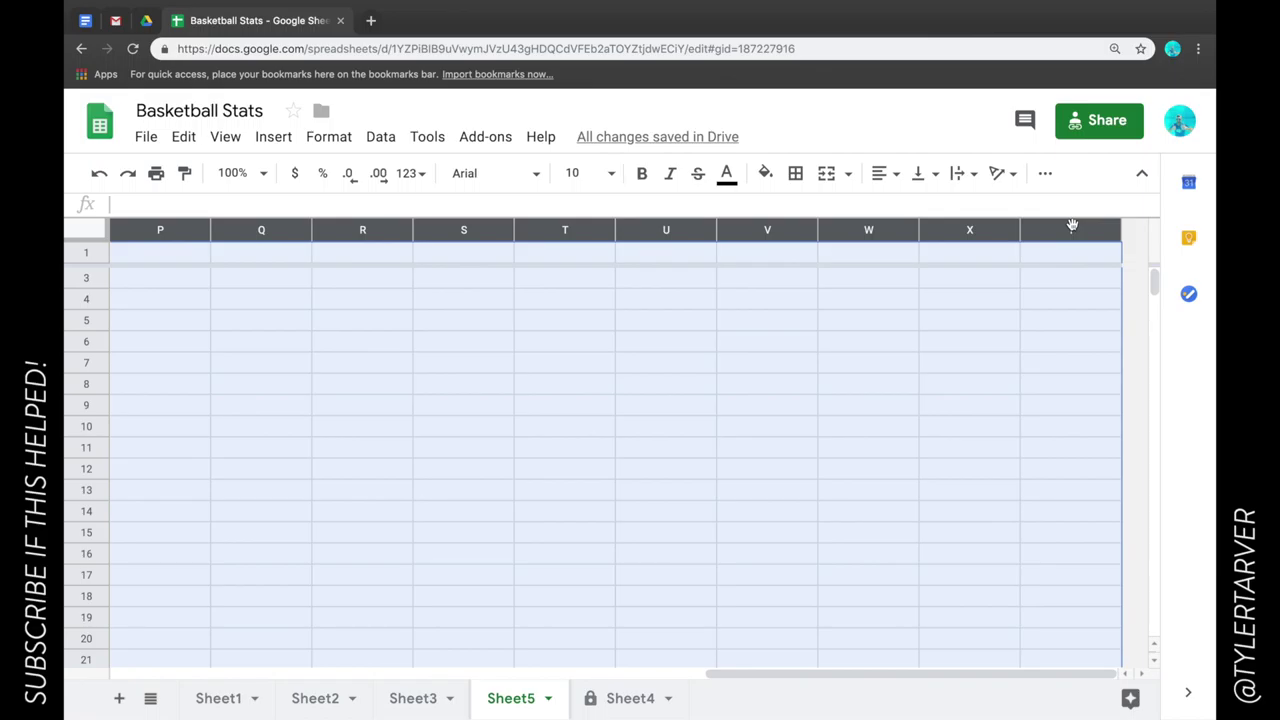
{"action": "scroll", "coordinate": [1072, 224], "scroll_direction": "left", "scroll_amount": 10}
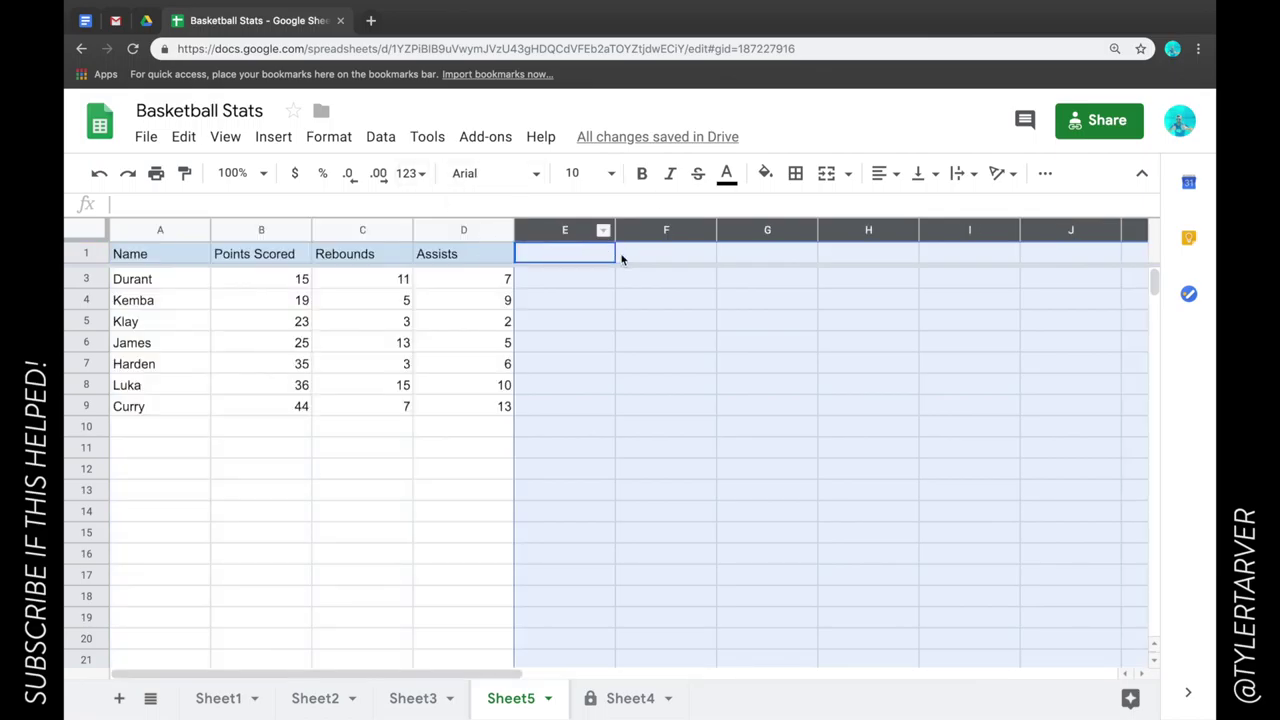
{"action": "scroll", "coordinate": [660, 275], "scroll_direction": "right", "scroll_amount": 10}
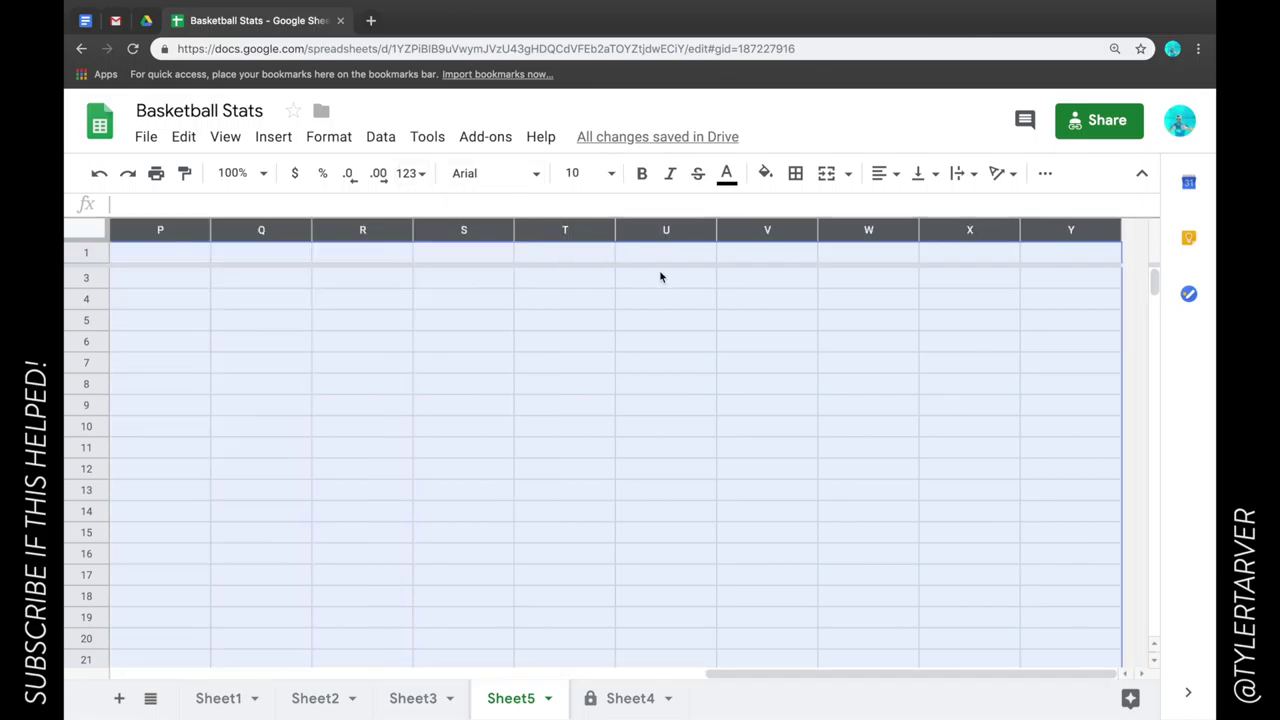
{"action": "right_click", "coordinate": [1066, 231]}
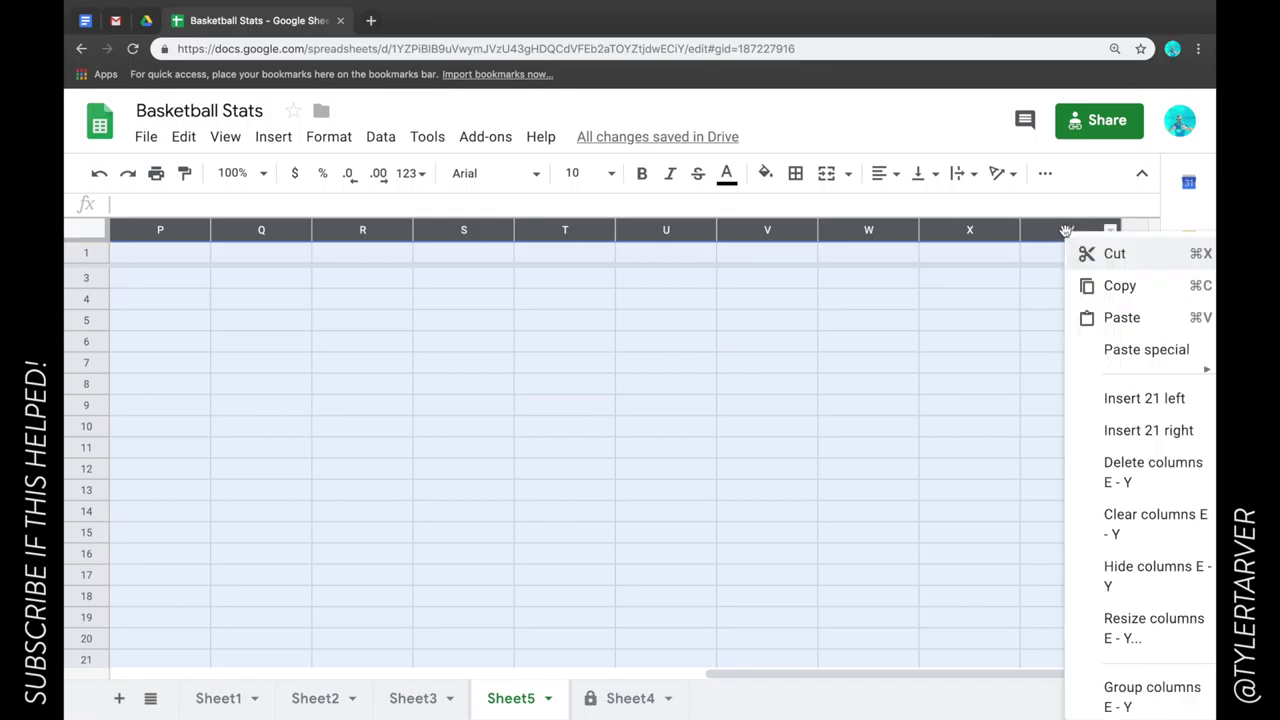
{"action": "left_click", "coordinate": [1147, 468]}
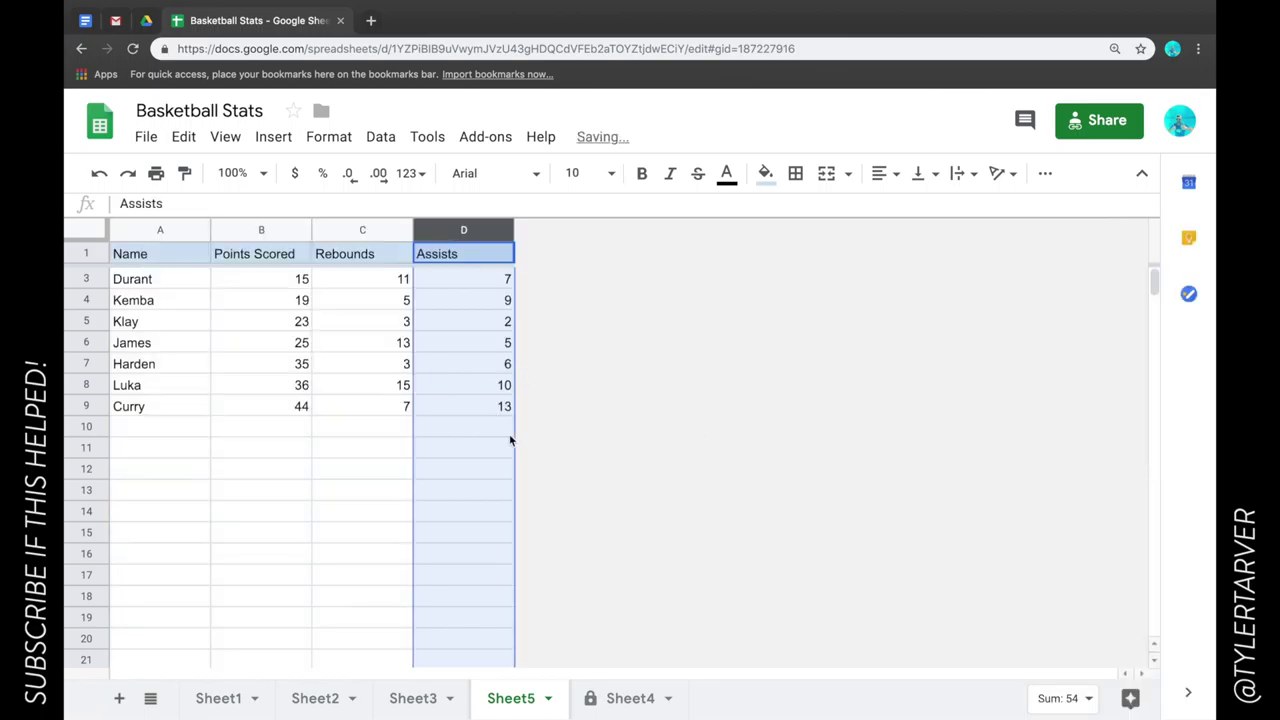
- Deselect the Assists column and check how far the table runs down
{"action": "left_click", "coordinate": [509, 433]}
{"action": "scroll", "coordinate": [688, 371], "scroll_direction": "down", "scroll_amount": 1}
{"action": "scroll", "coordinate": [688, 371], "scroll_direction": "up", "scroll_amount": 1}
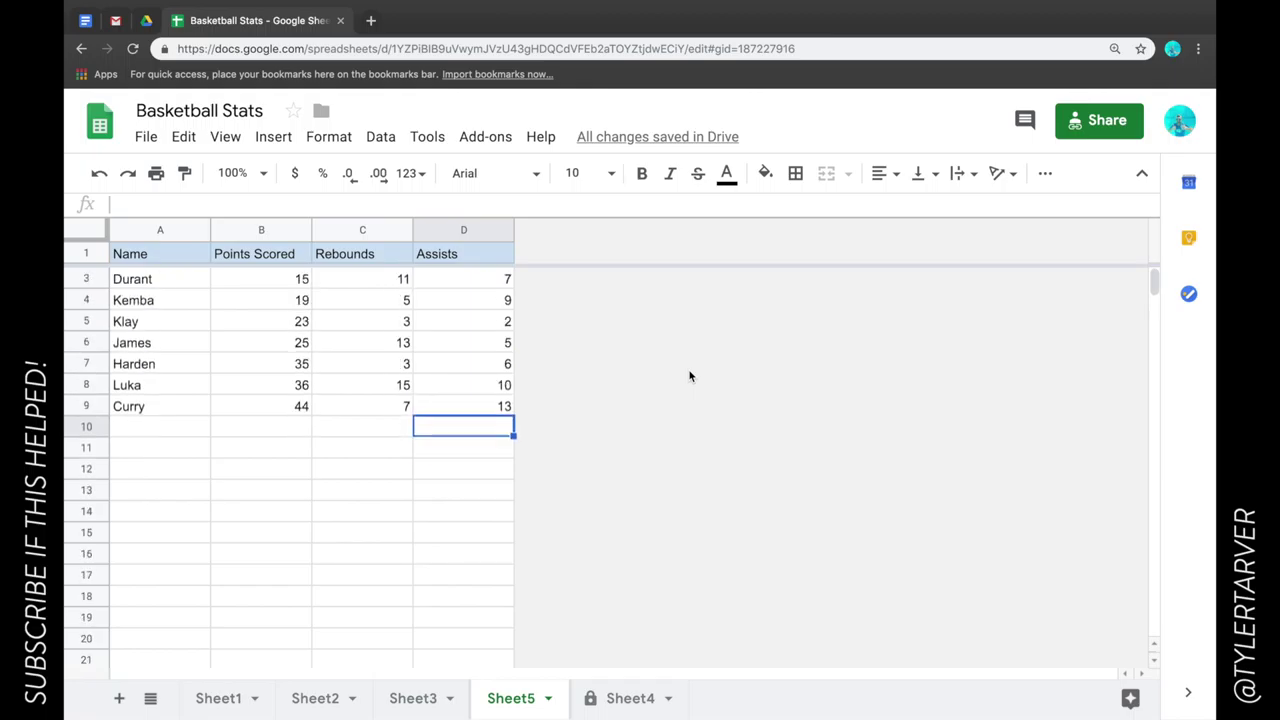
{"action": "scroll", "coordinate": [689, 376], "scroll_direction": "down", "scroll_amount": 5}
{"action": "scroll", "coordinate": [689, 374], "scroll_direction": "up", "scroll_amount": 5}
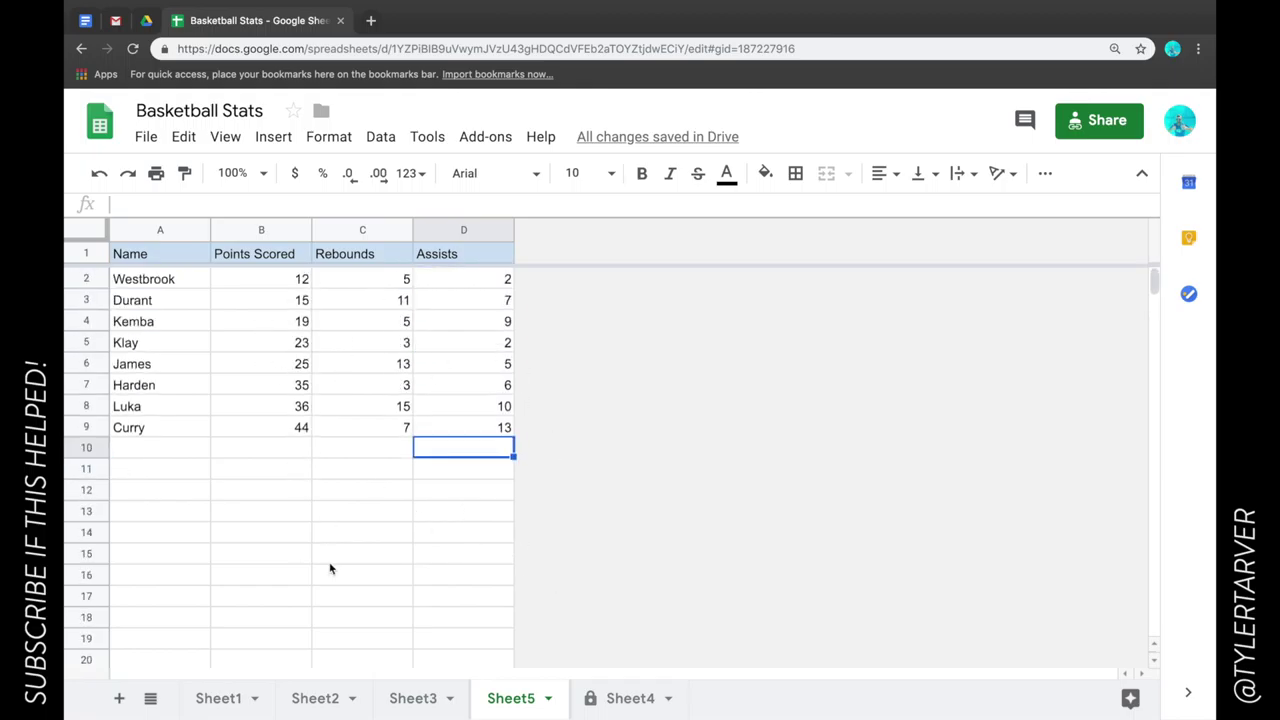
{"action": "scroll", "coordinate": [331, 566], "scroll_direction": "down", "scroll_amount": 20}
{"action": "scroll", "coordinate": [331, 566], "scroll_direction": "up", "scroll_amount": 20}
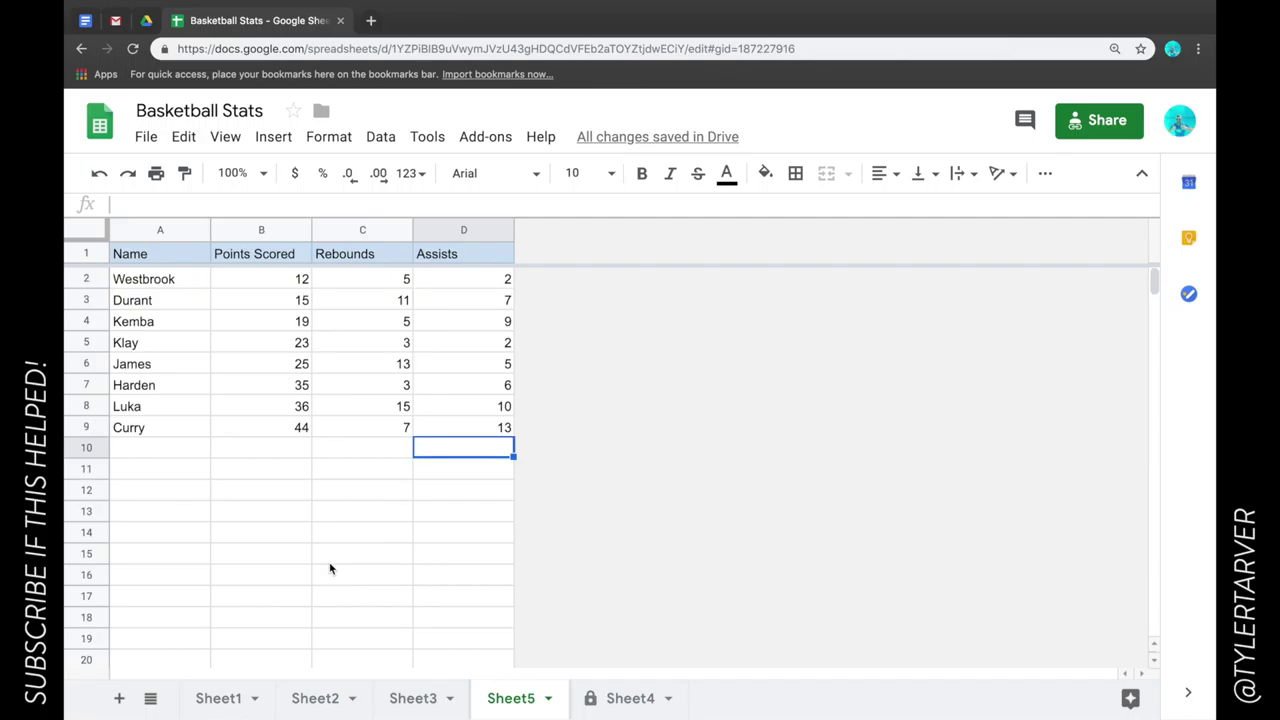
- Select the empty rows 10 through 1000 and delete them
{"action": "left_click", "coordinate": [87, 446]}
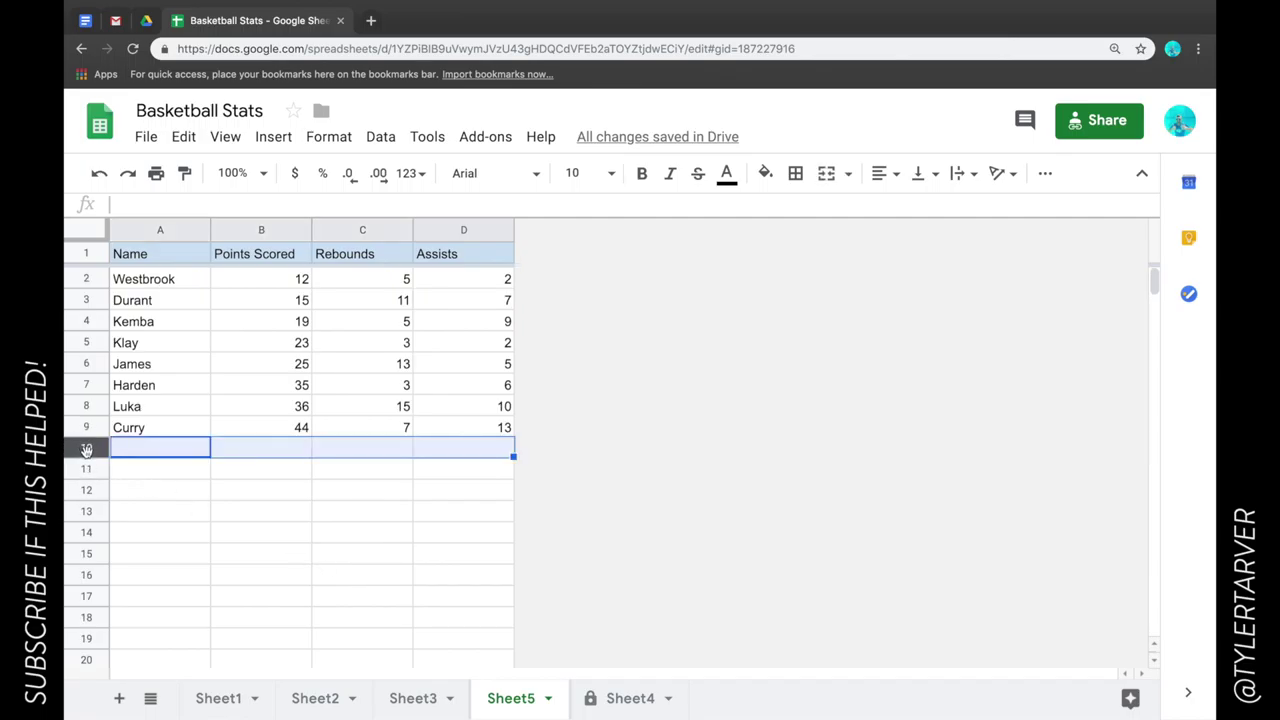
{"action": "scroll", "coordinate": [274, 587], "scroll_direction": "down", "scroll_amount": 20}
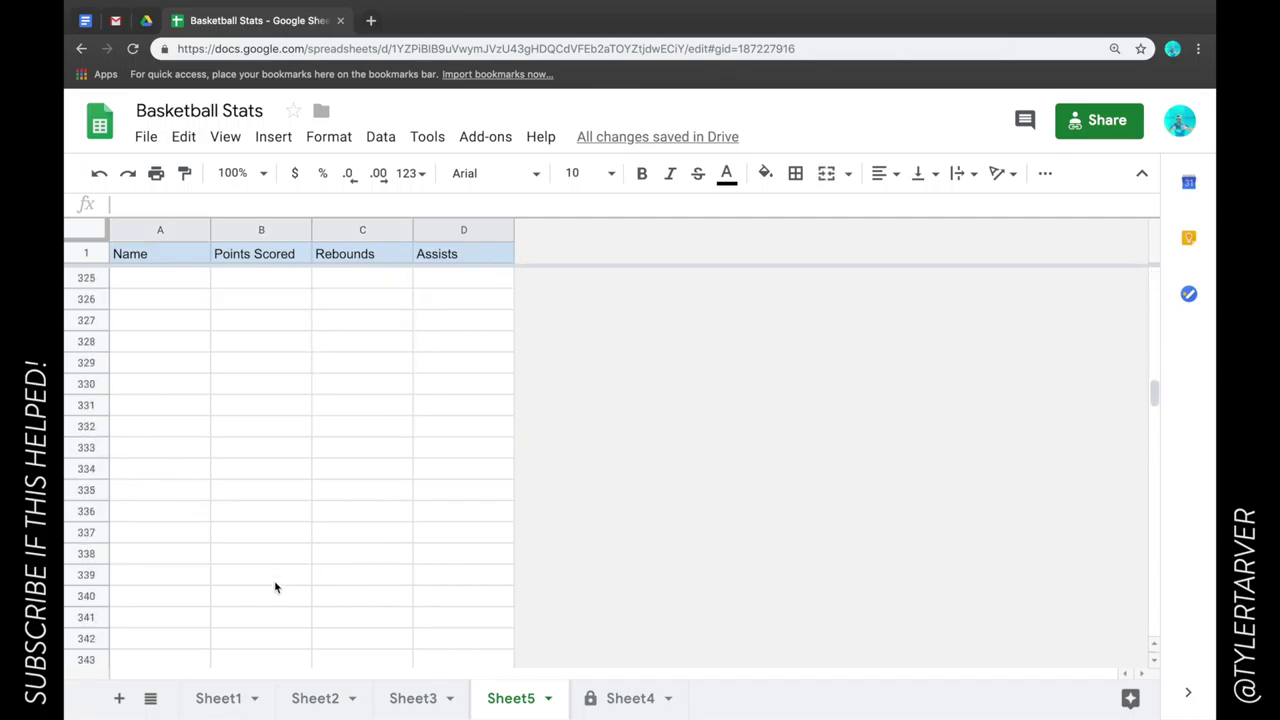
{"action": "scroll", "coordinate": [274, 587], "scroll_direction": "down", "scroll_amount": 20}
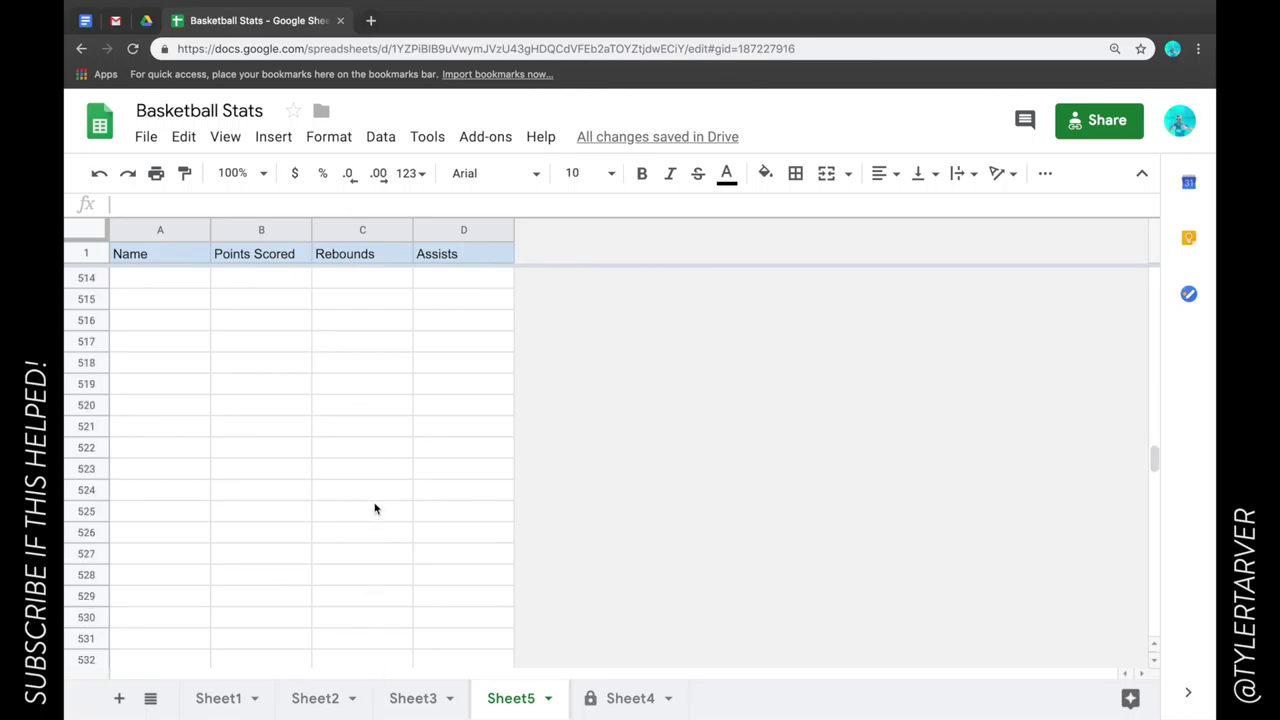
{"action": "scroll", "coordinate": [375, 509], "scroll_direction": "down", "scroll_amount": 20}
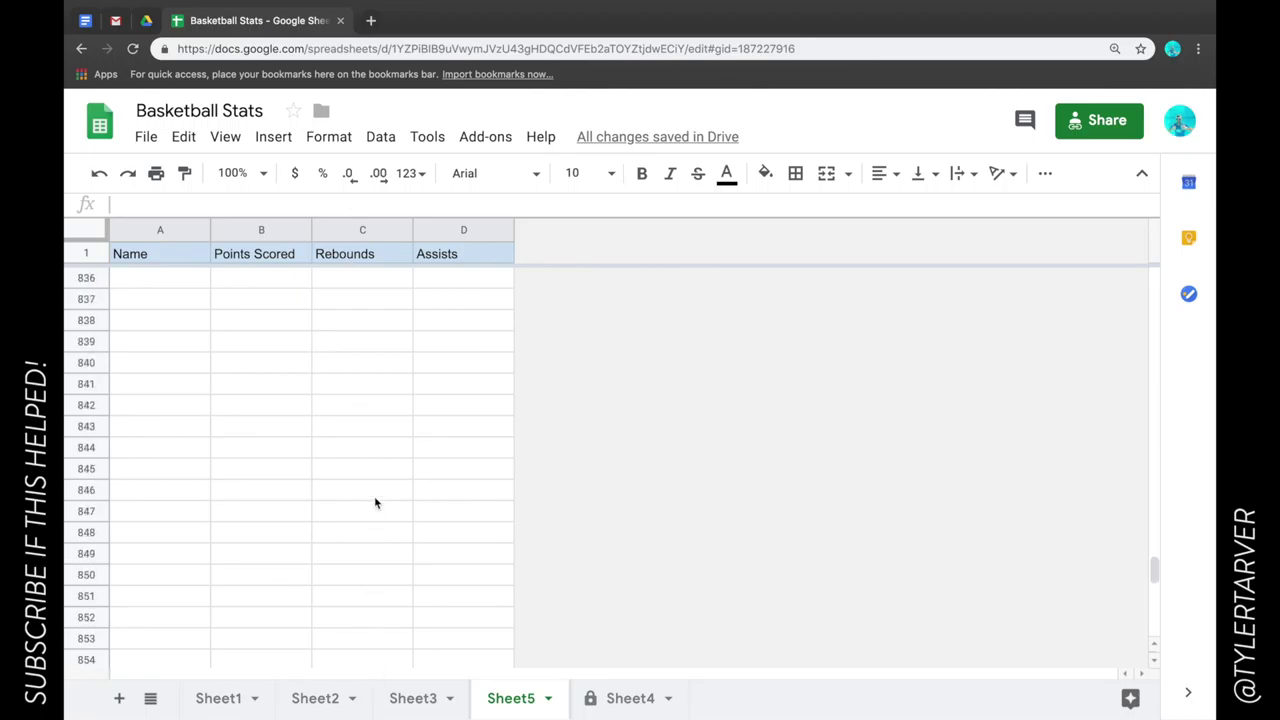
{"action": "scroll", "coordinate": [375, 502], "scroll_direction": "down", "scroll_amount": 8}
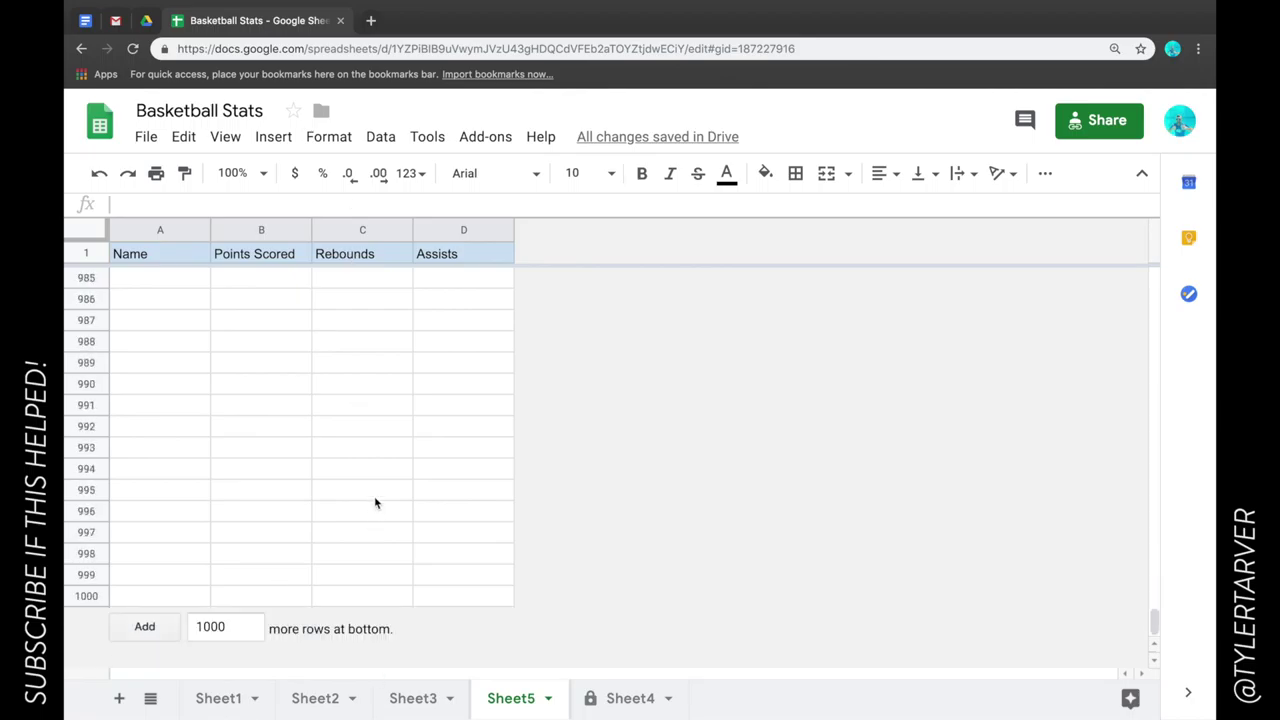
{"action": "left_click", "coordinate": [87, 597], "text": "shift"}
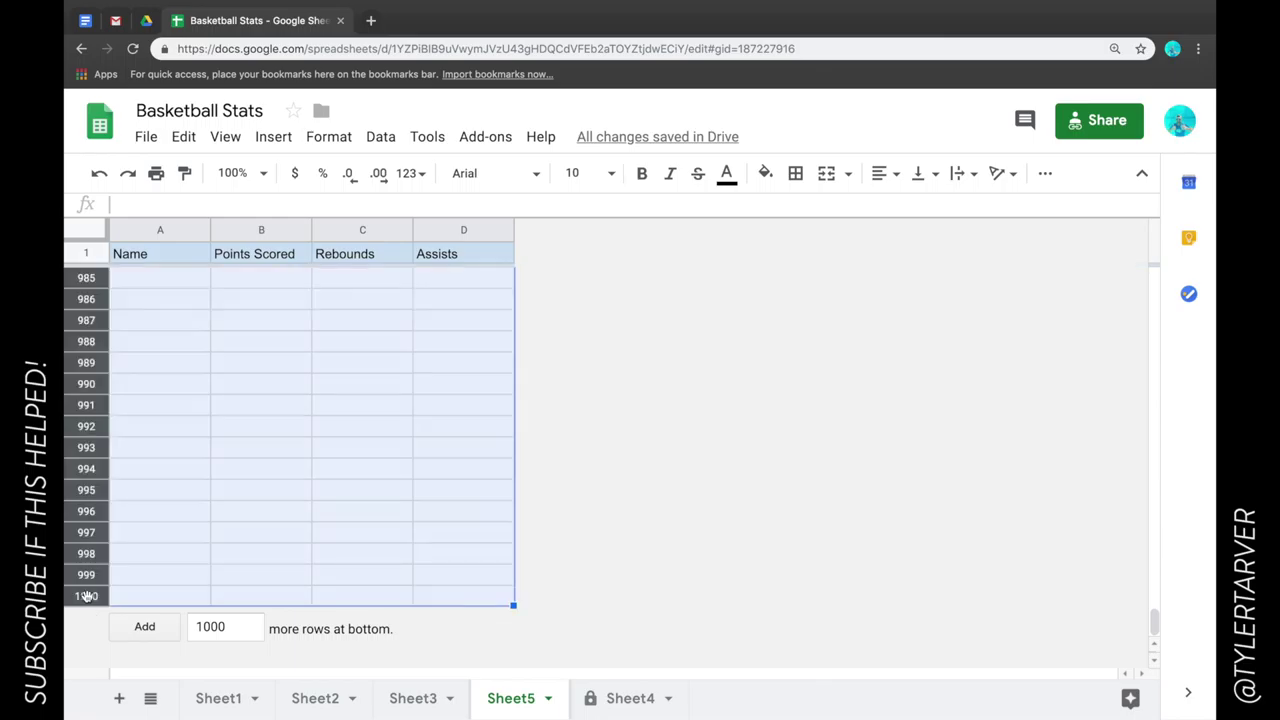
{"action": "right_click", "coordinate": [87, 597]}
{"action": "scroll", "coordinate": [130, 642], "scroll_direction": "down", "scroll_amount": 5}
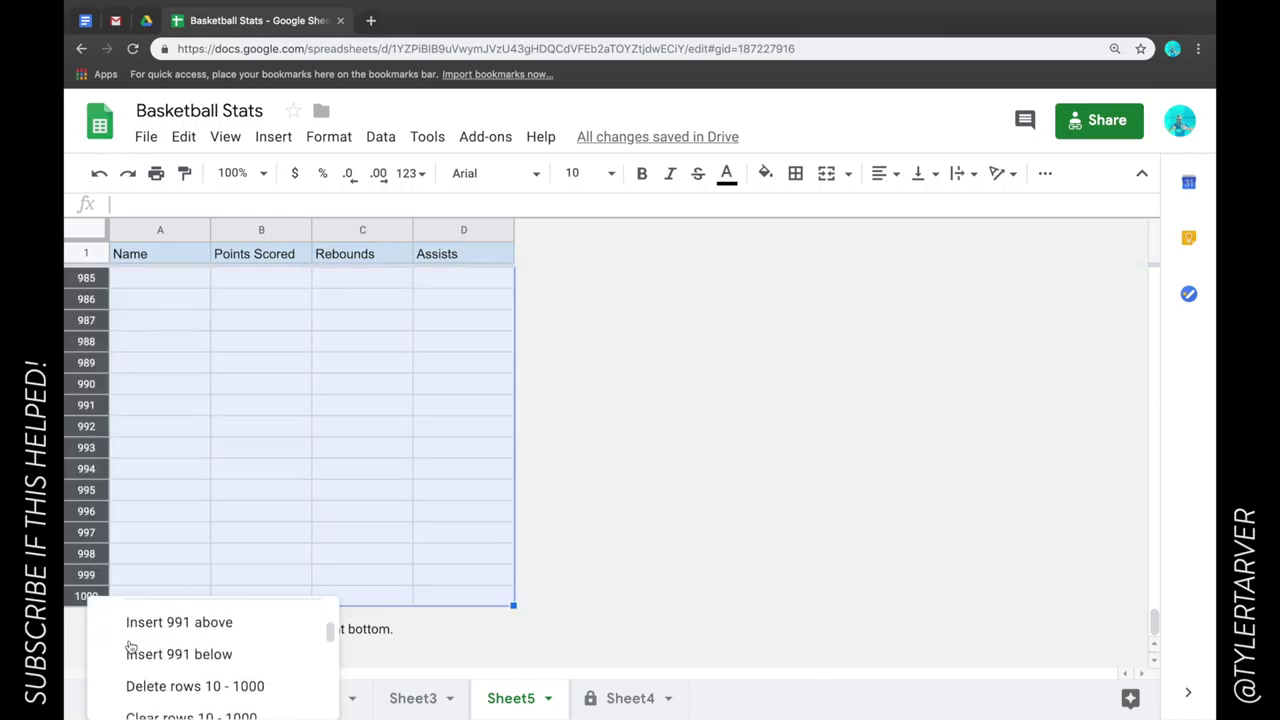
{"action": "left_click", "coordinate": [165, 630]}
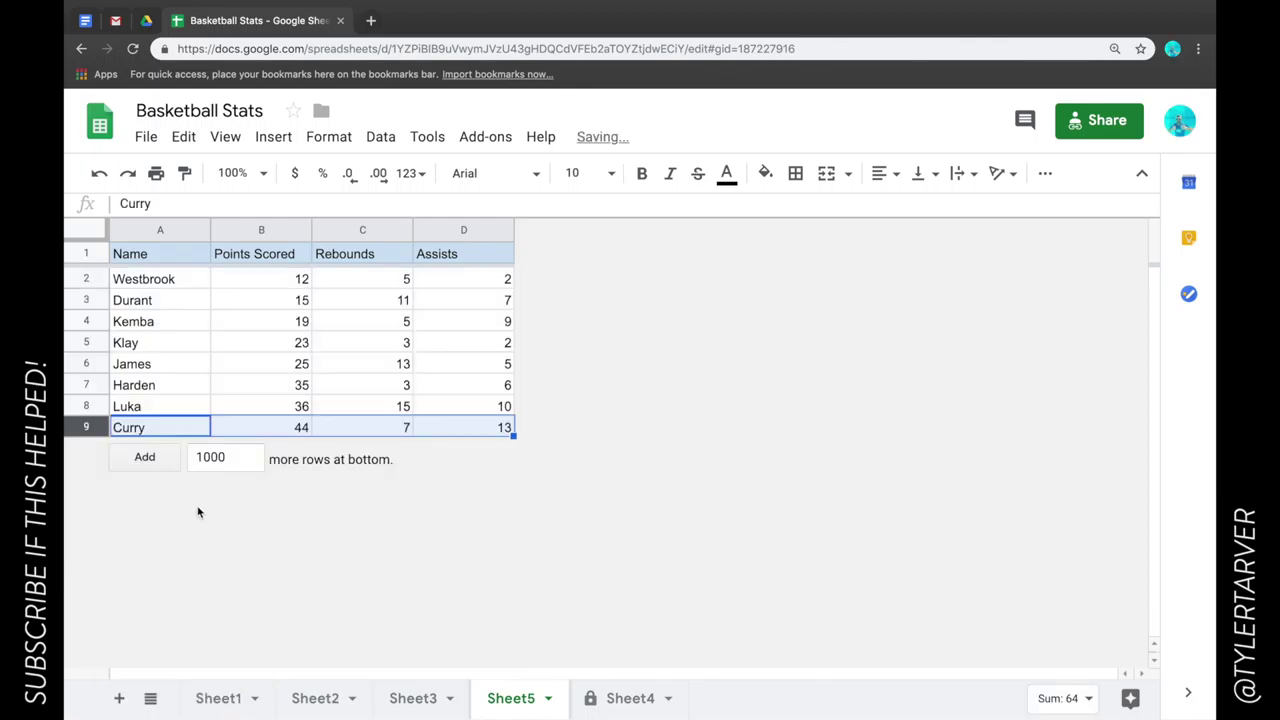
- Clear the row selection by selecting cell A2 and the Name header
{"action": "left_click", "coordinate": [205, 296]}
{"action": "left_click", "coordinate": [163, 272]}
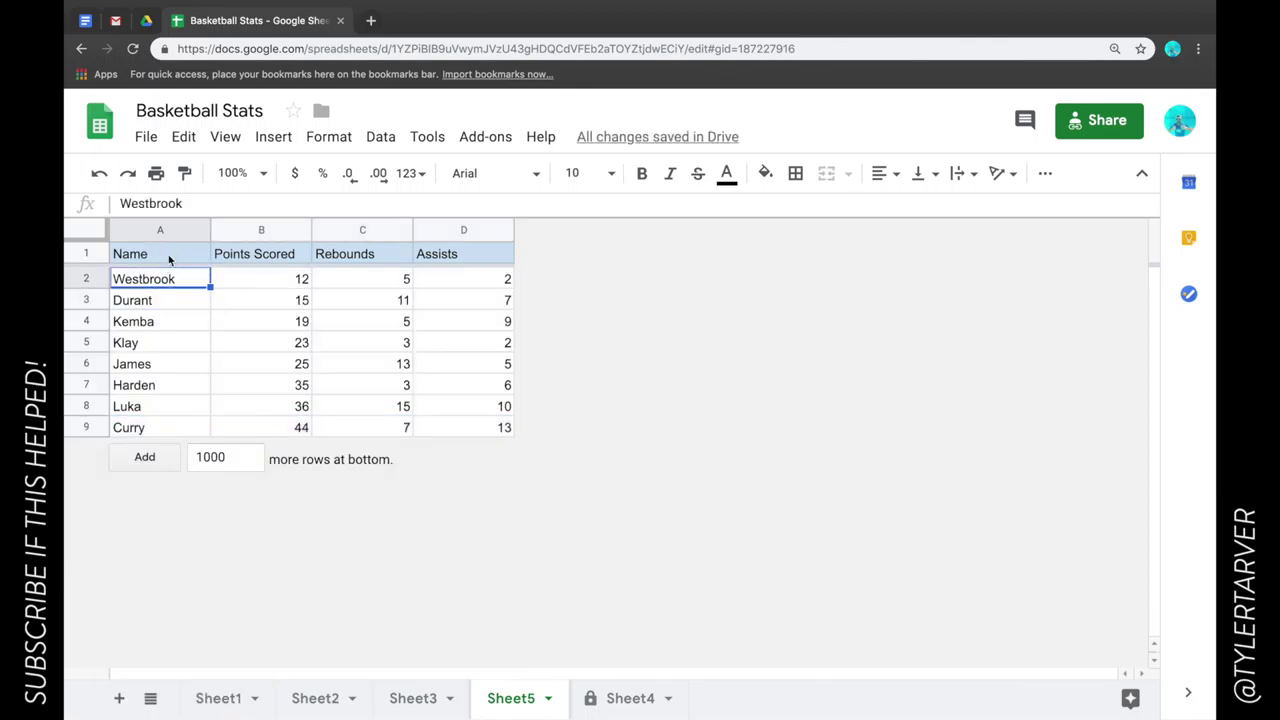
{"action": "left_click", "coordinate": [160, 254]}
- Insert one blank column right of Assists, then another right of the new column E
{"action": "left_click", "coordinate": [450, 229]}
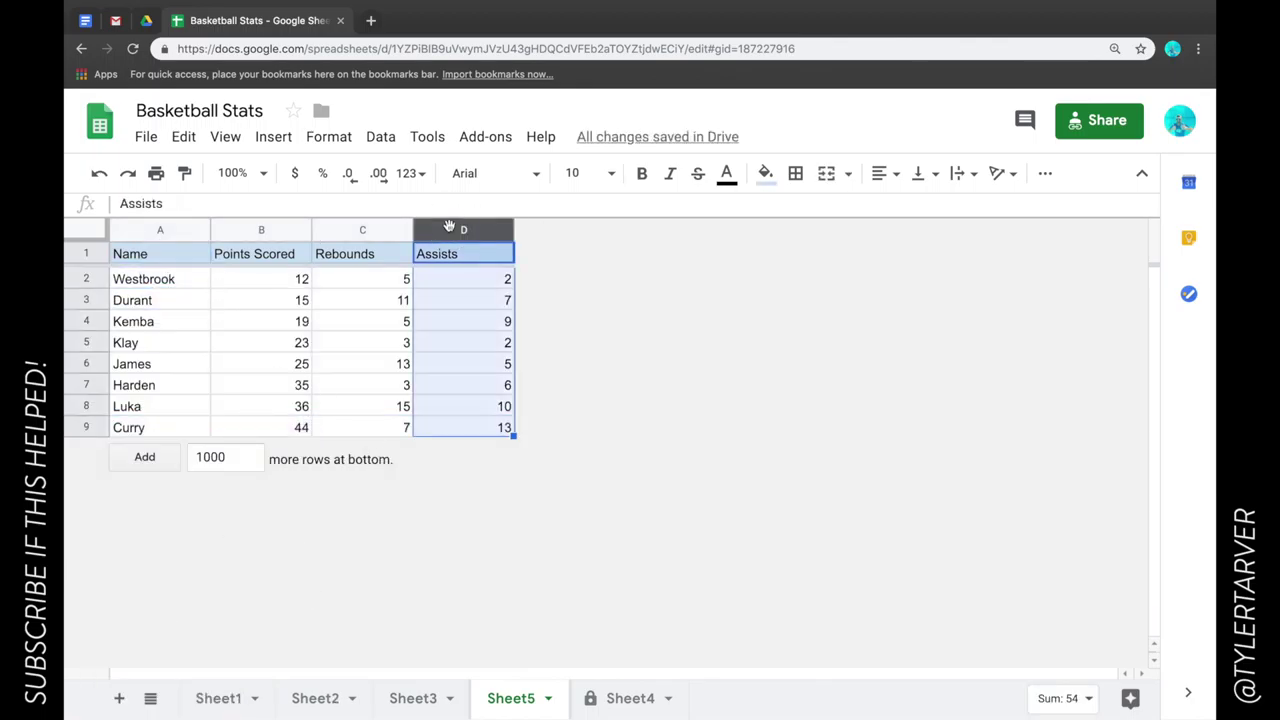
{"action": "right_click", "coordinate": [455, 230]}
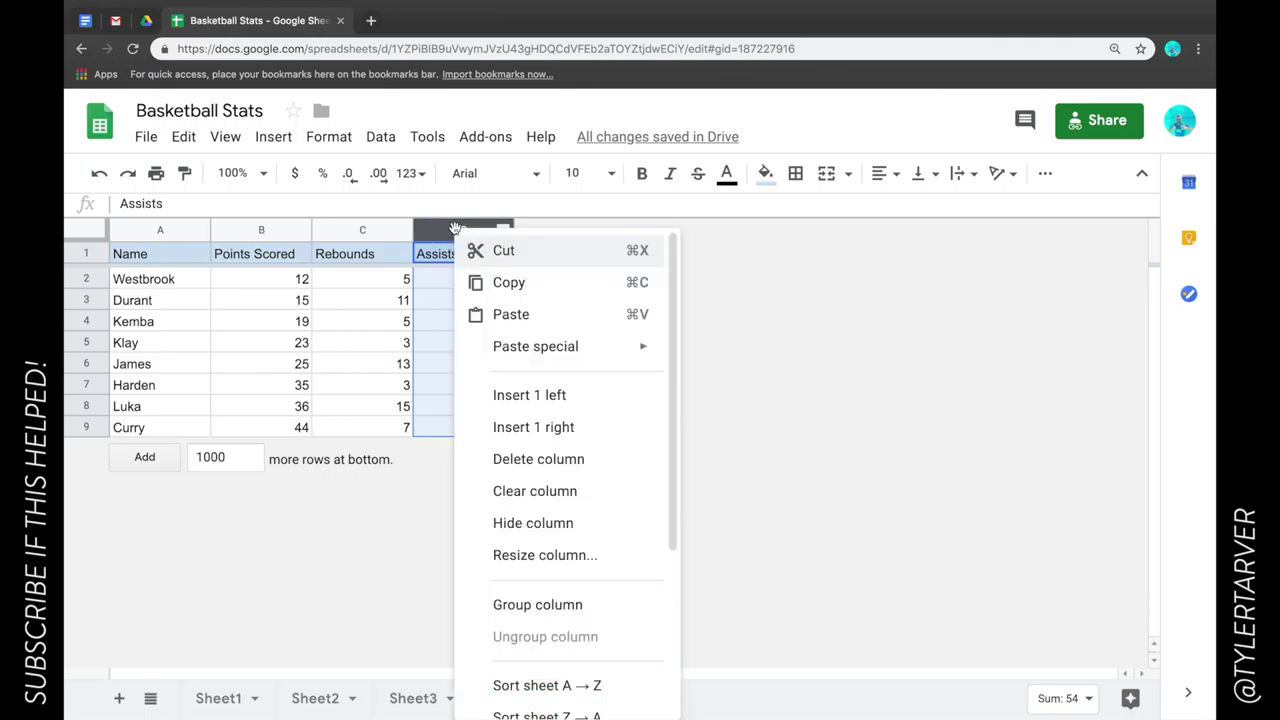
{"action": "left_click", "coordinate": [545, 428]}
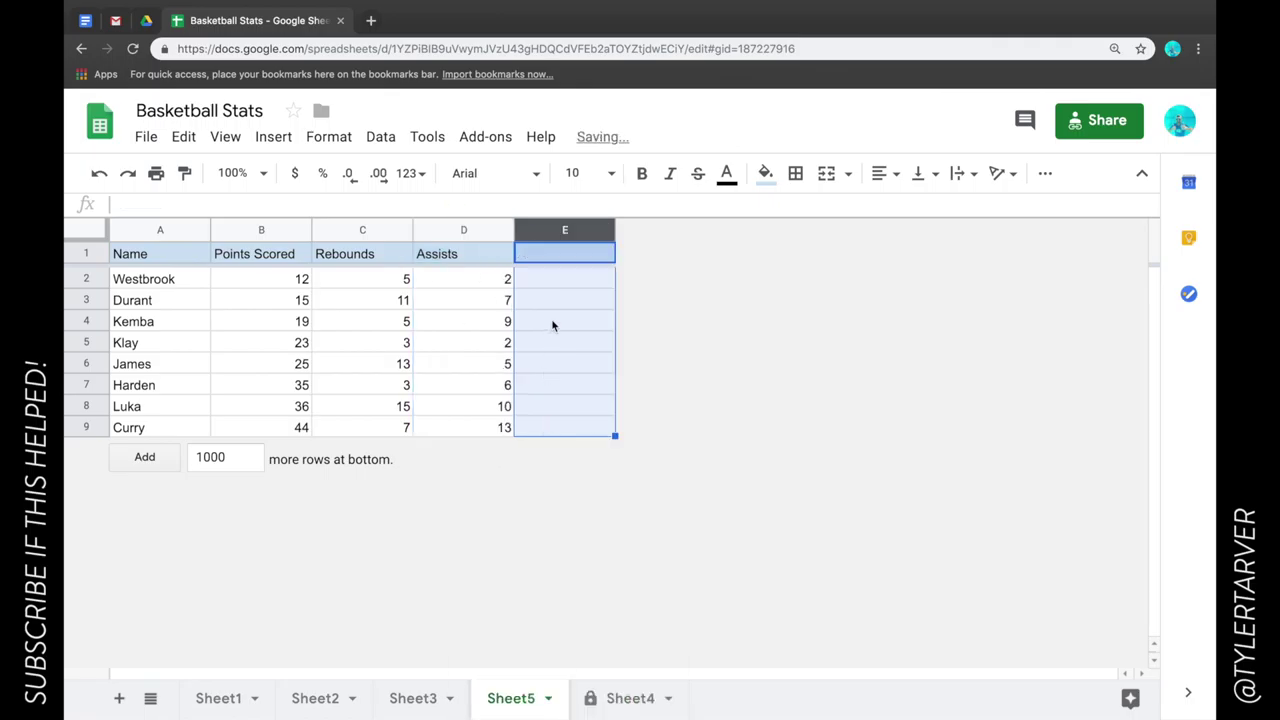
{"action": "right_click", "coordinate": [557, 232]}
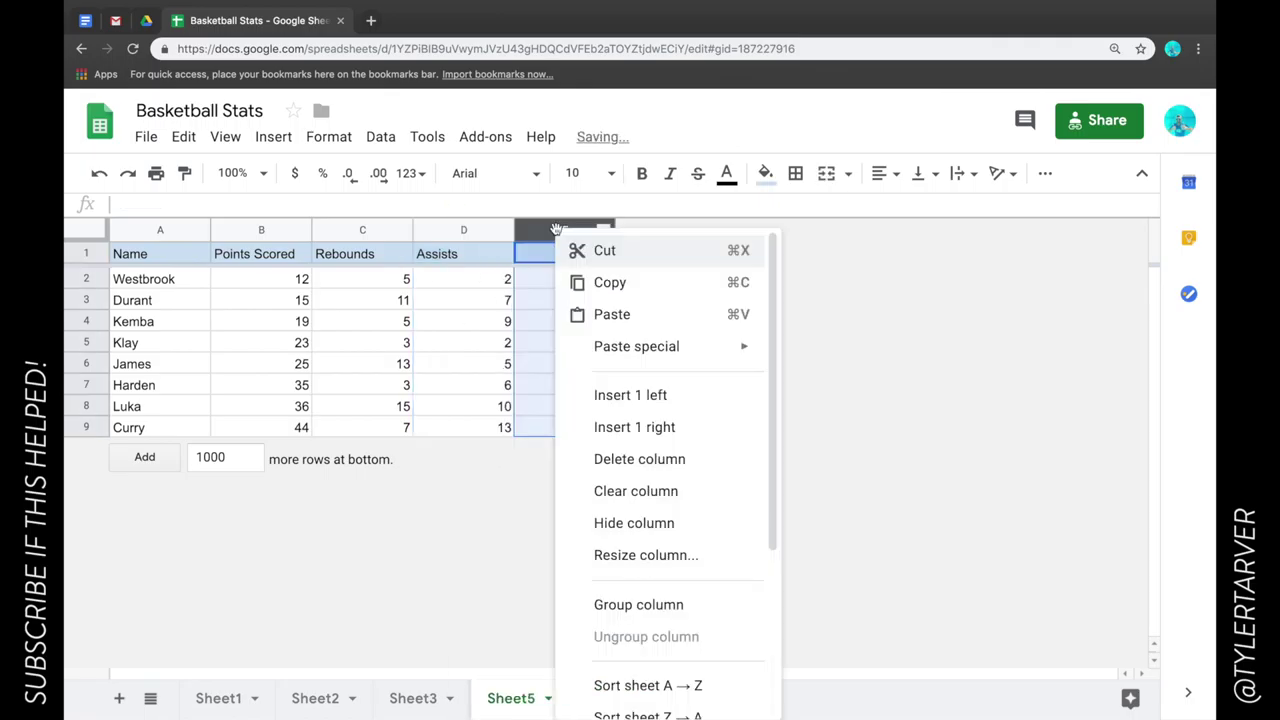
{"action": "left_click", "coordinate": [657, 428]}
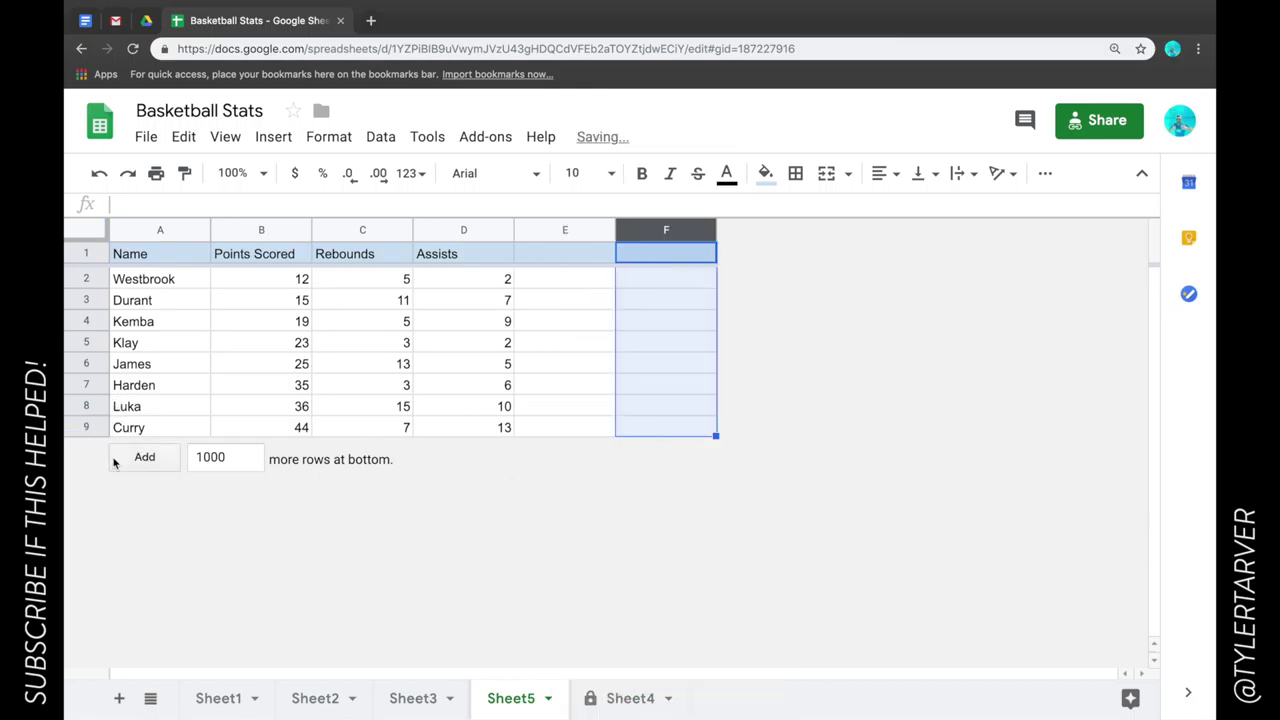
- Change the more-rows count from 1000 to 10 and add those rows at the bottom
{"action": "left_click", "coordinate": [223, 457]}
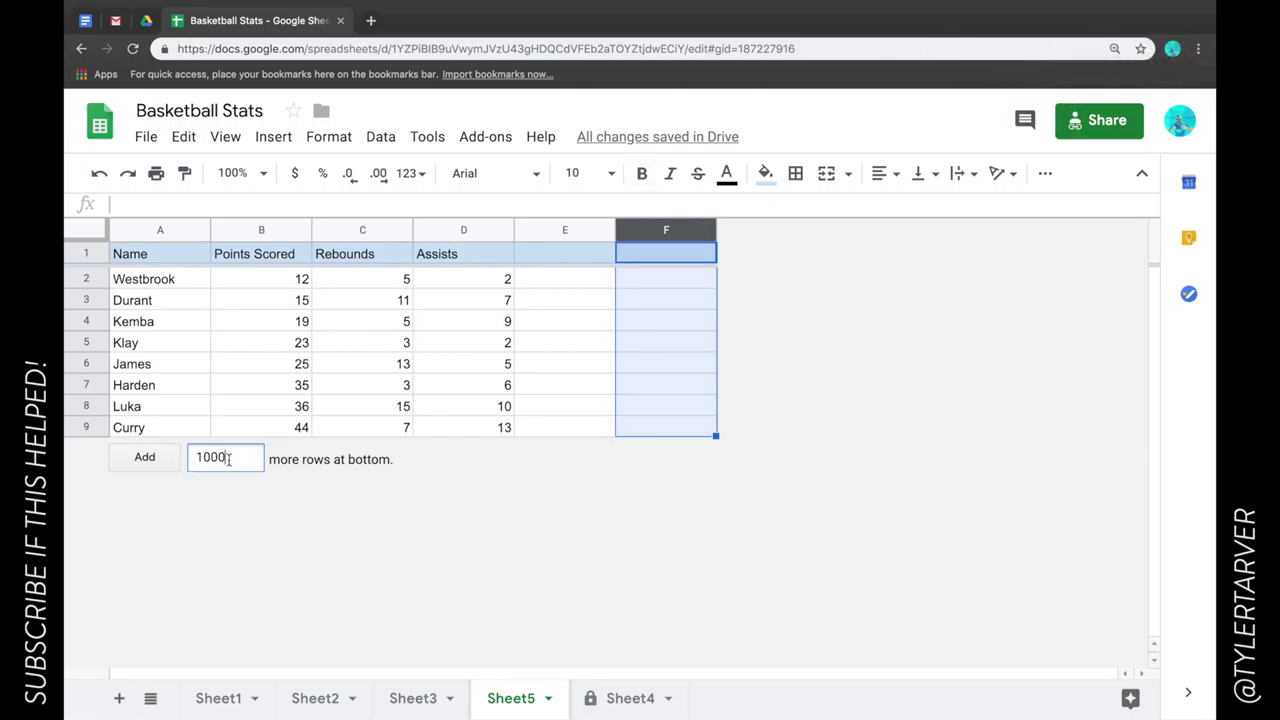
{"action": "key", "text": "BackSpace"}
{"action": "left_click", "coordinate": [145, 457]}
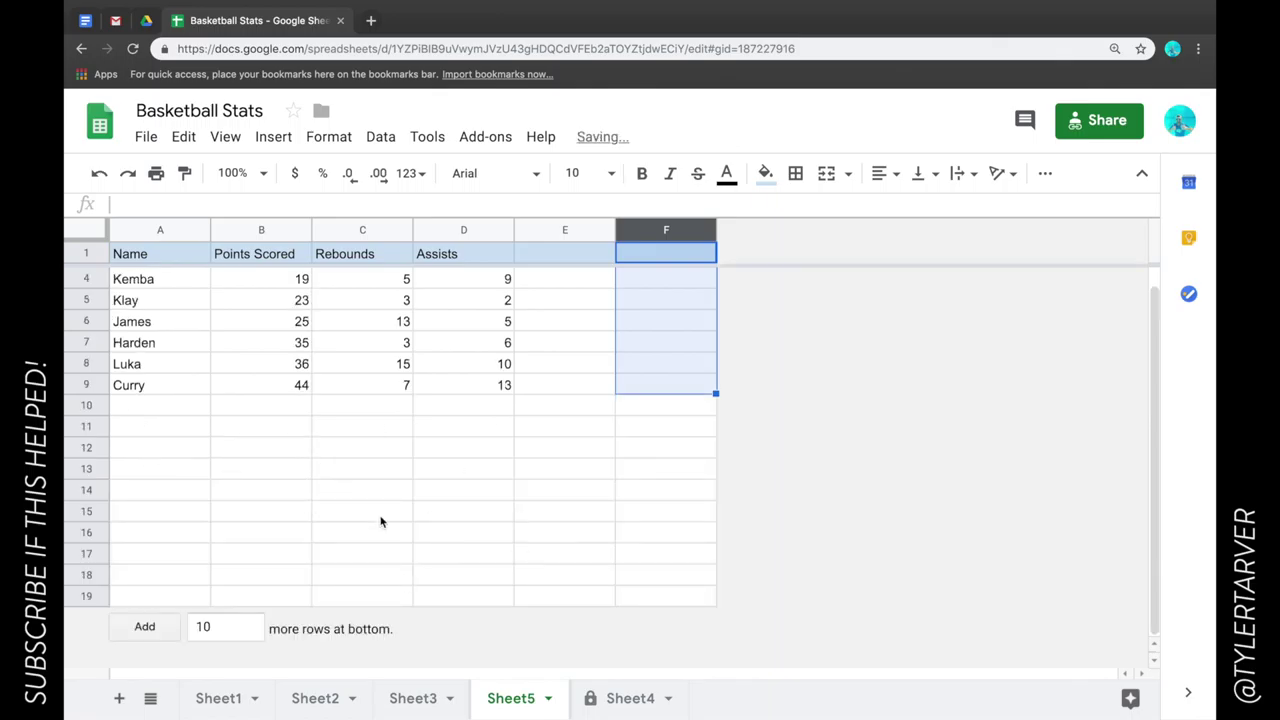
- Deselect column F by clicking grid cells, and scroll to review the extended sheet
{"action": "left_click", "coordinate": [523, 516]}
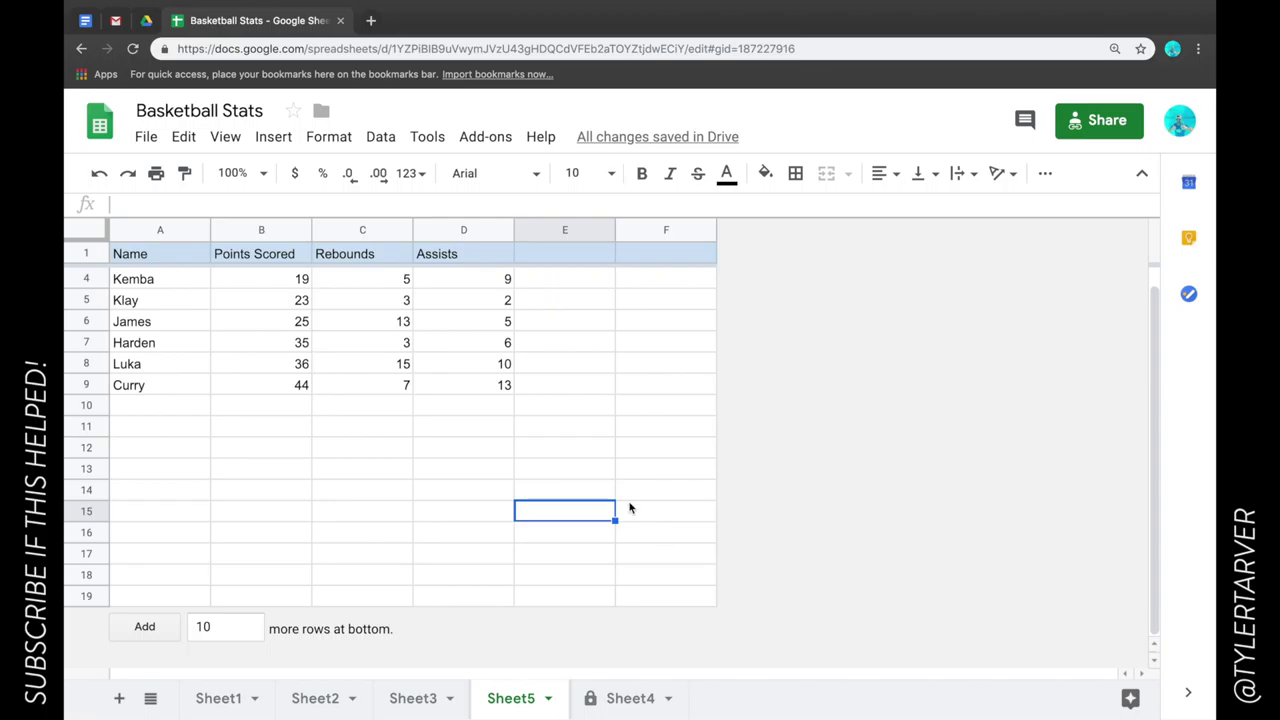
{"action": "left_click", "coordinate": [586, 469]}
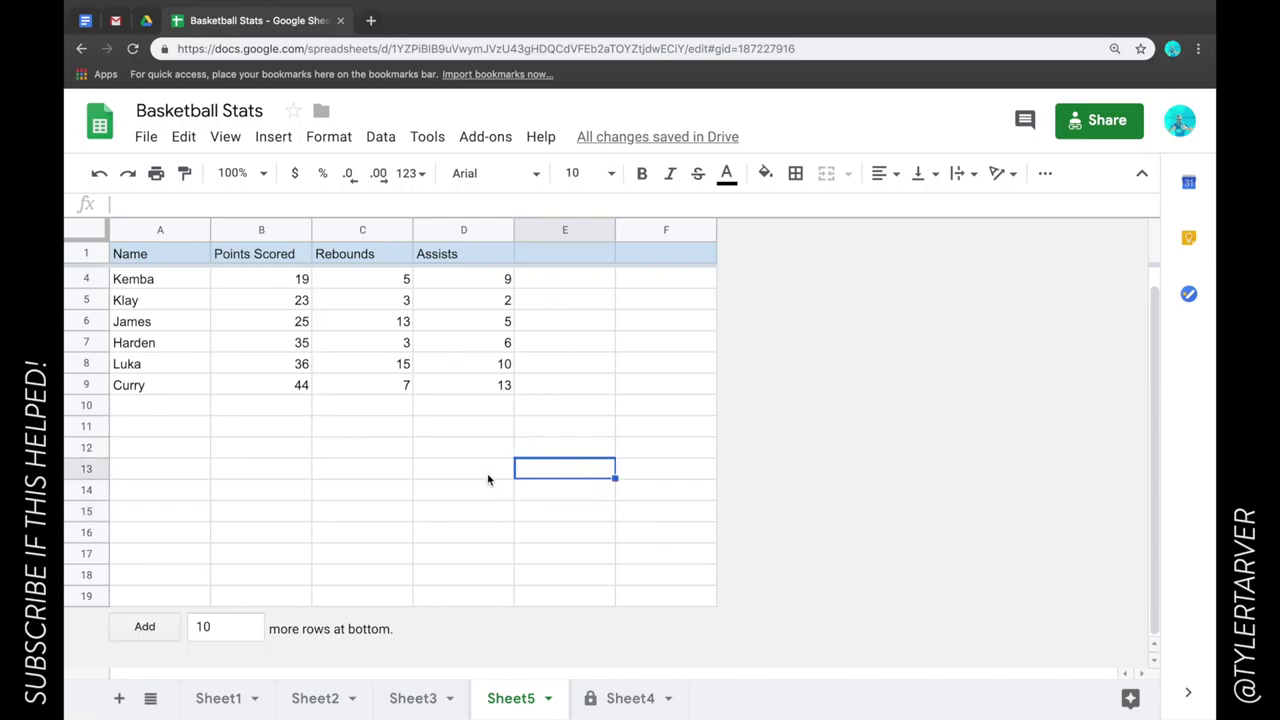
{"action": "left_click", "coordinate": [368, 429]}
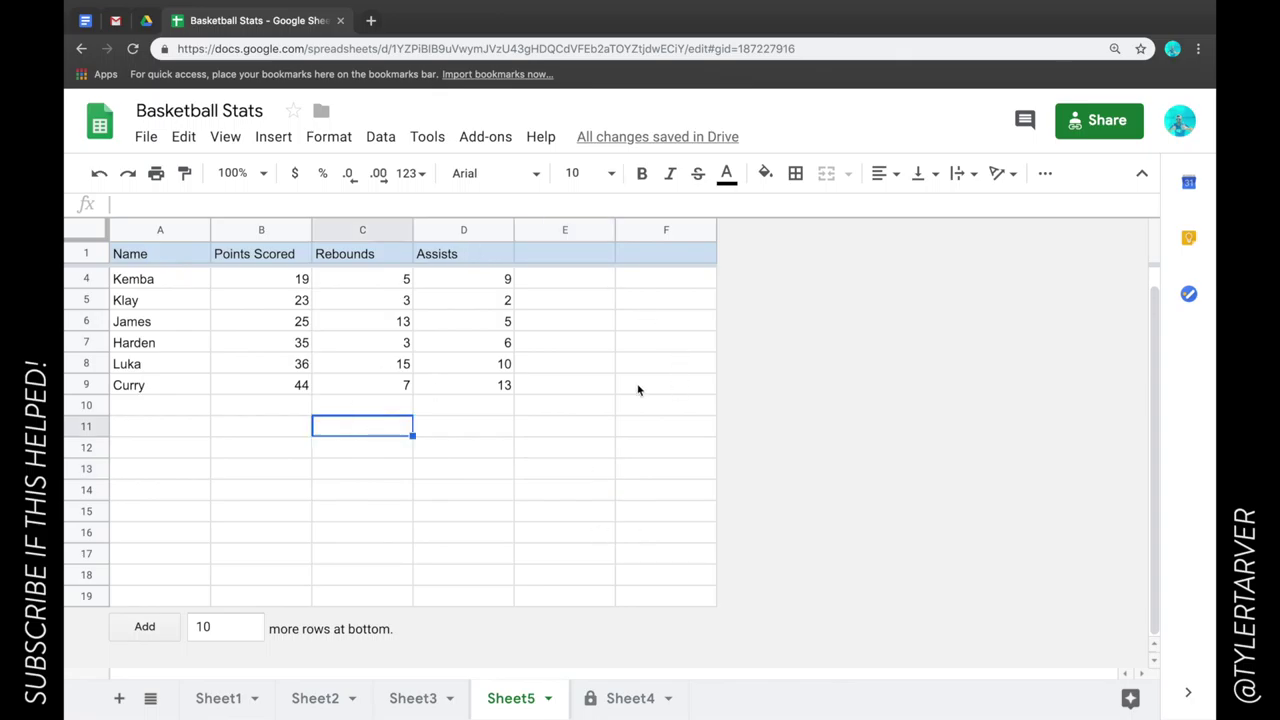
{"action": "scroll", "coordinate": [813, 463], "scroll_direction": "up", "scroll_amount": 2}
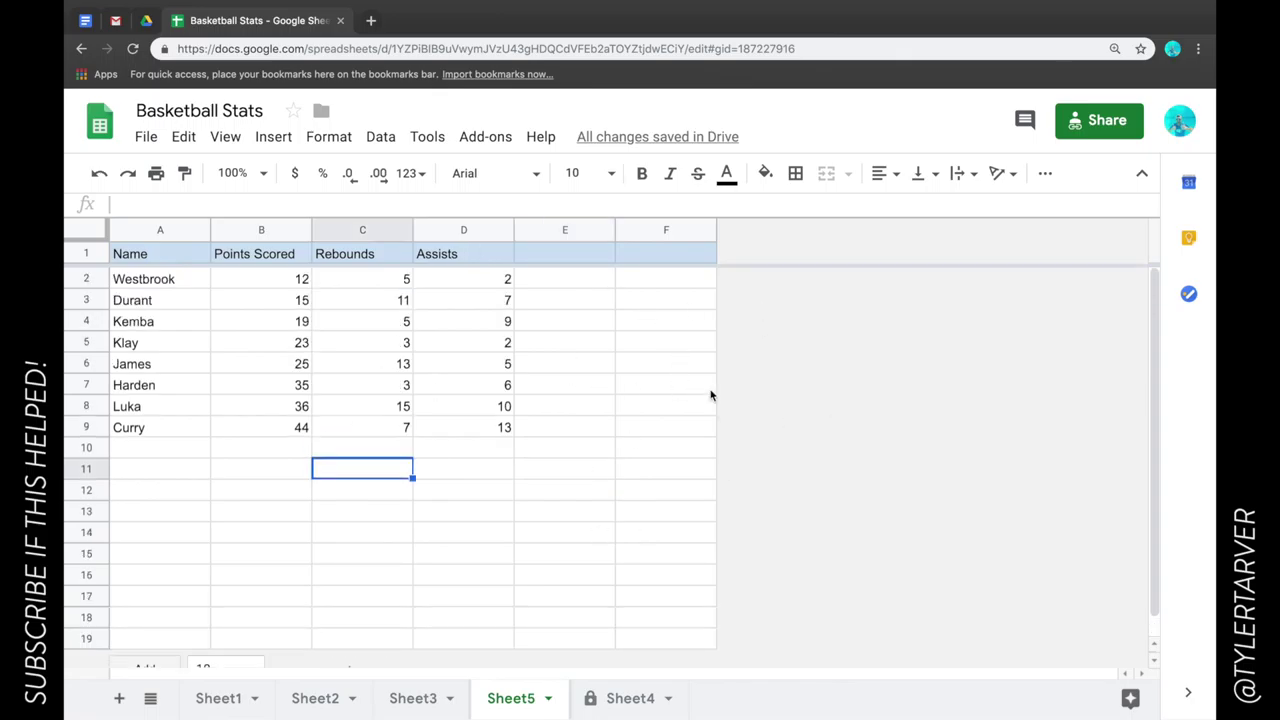
{"action": "scroll", "coordinate": [380, 466], "scroll_direction": "down", "scroll_amount": 2}
{"action": "scroll", "coordinate": [380, 466], "scroll_direction": "up", "scroll_amount": 2}
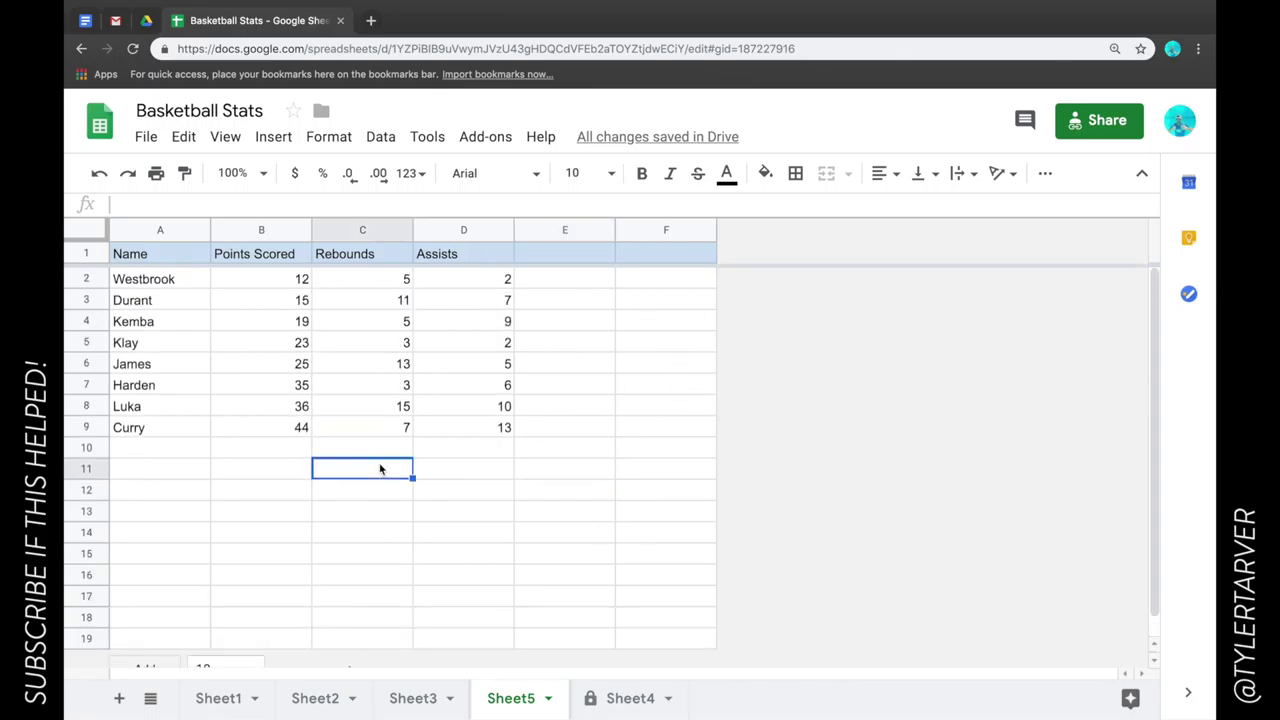